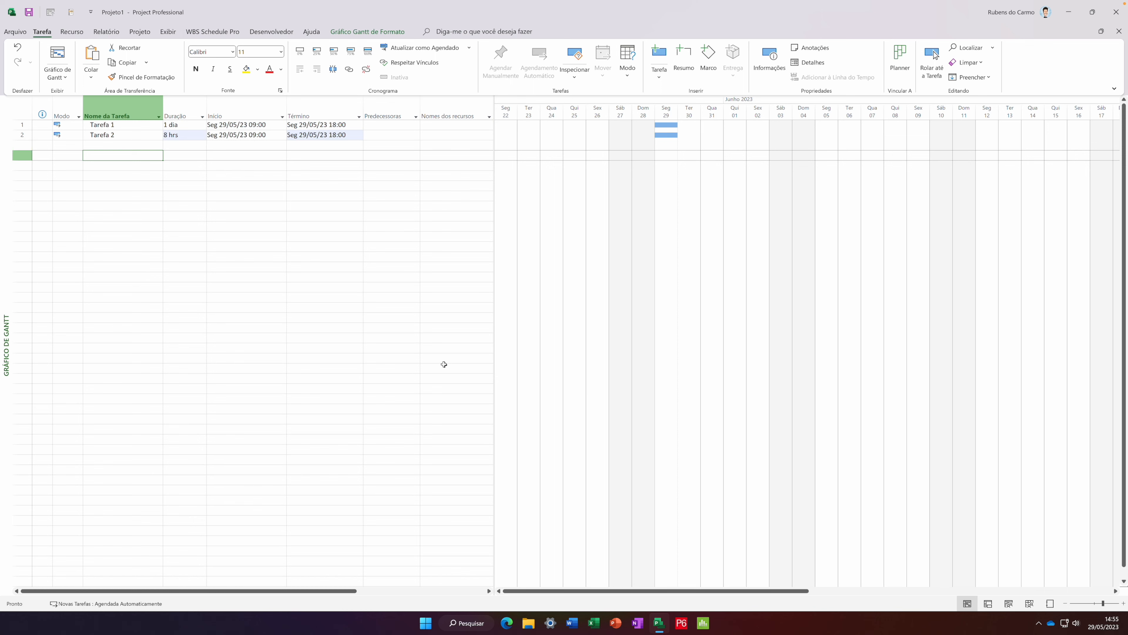
Review the calendar settings in the project's schedule options, such as default start and end times and hours per day, then close without changes
click(15, 32)
click(31, 592)
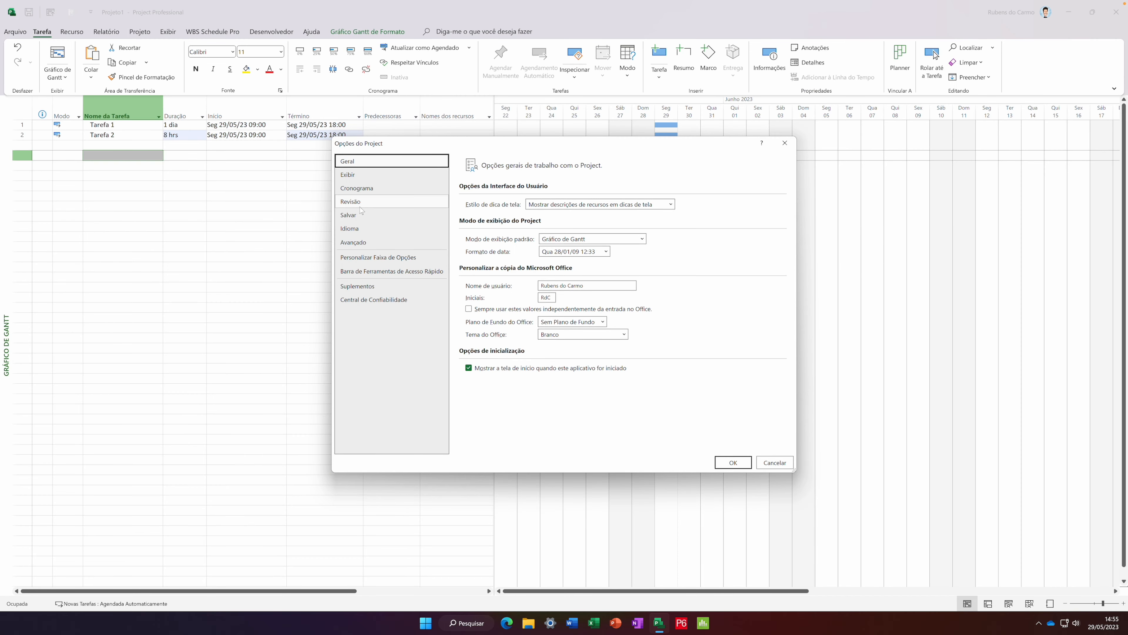
click(358, 188)
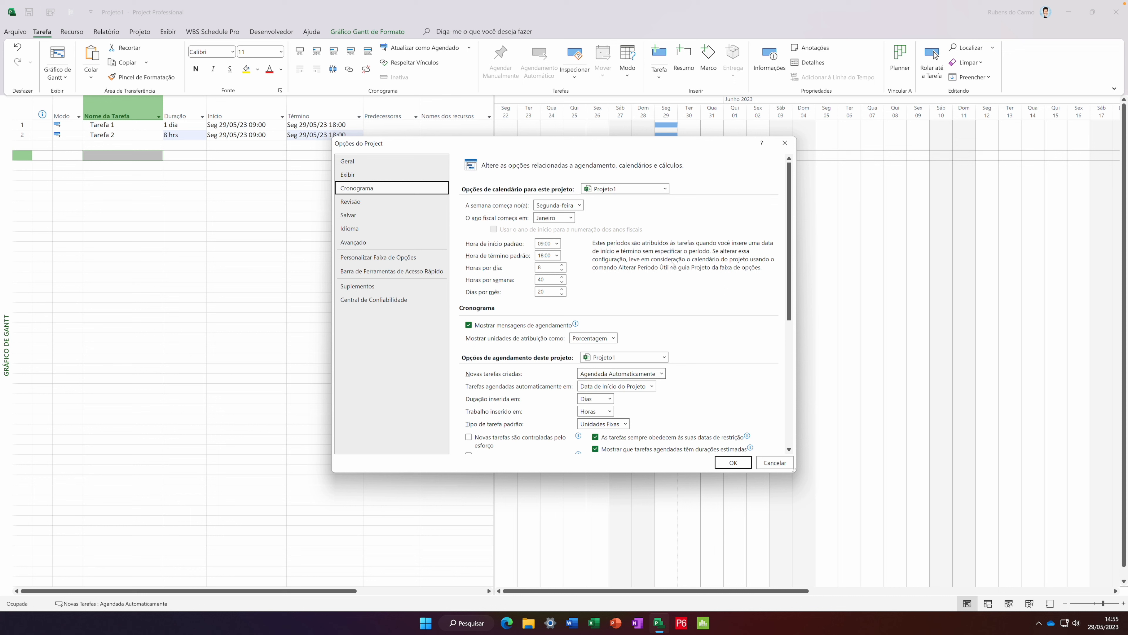
click(775, 464)
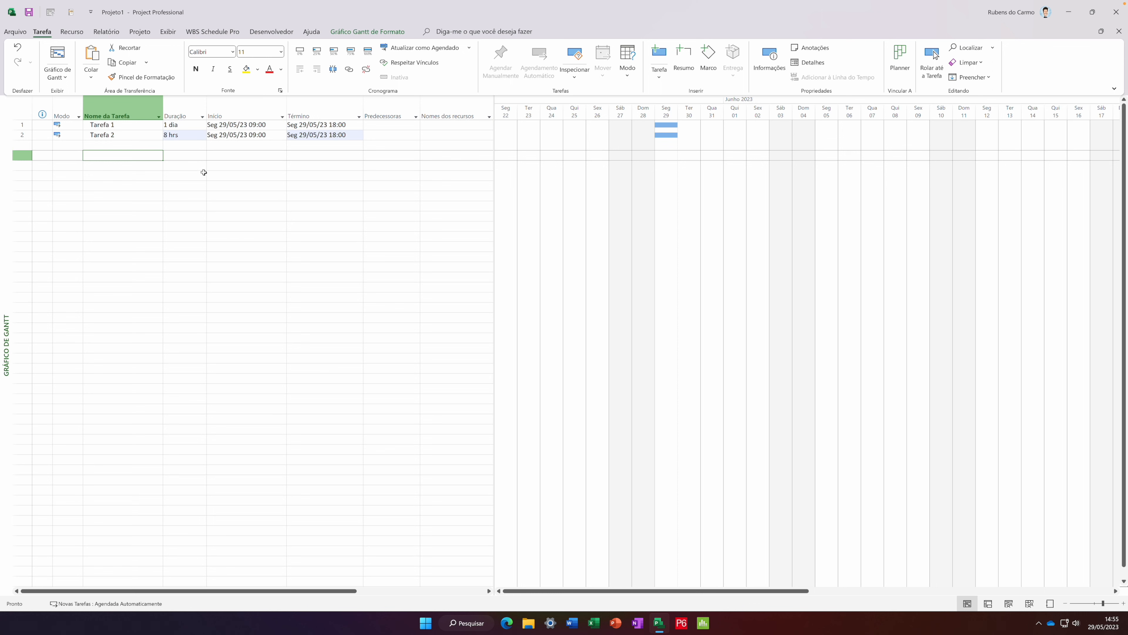
Set the duration of Tarefa 1 to 2 days
click(178, 125)
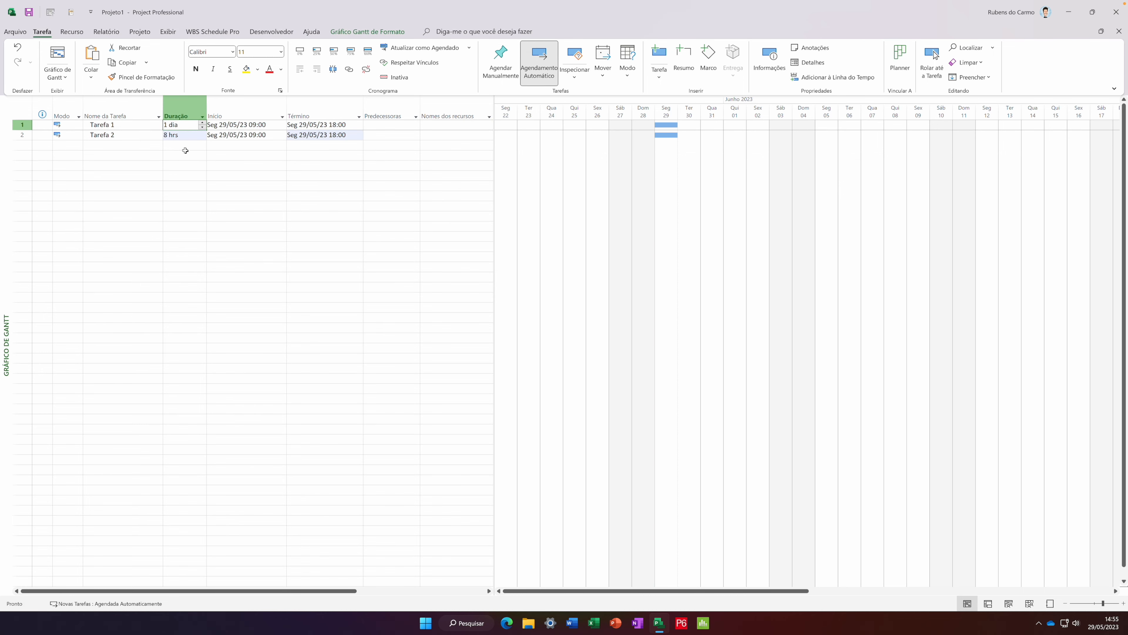
text(2)
key(Tab)
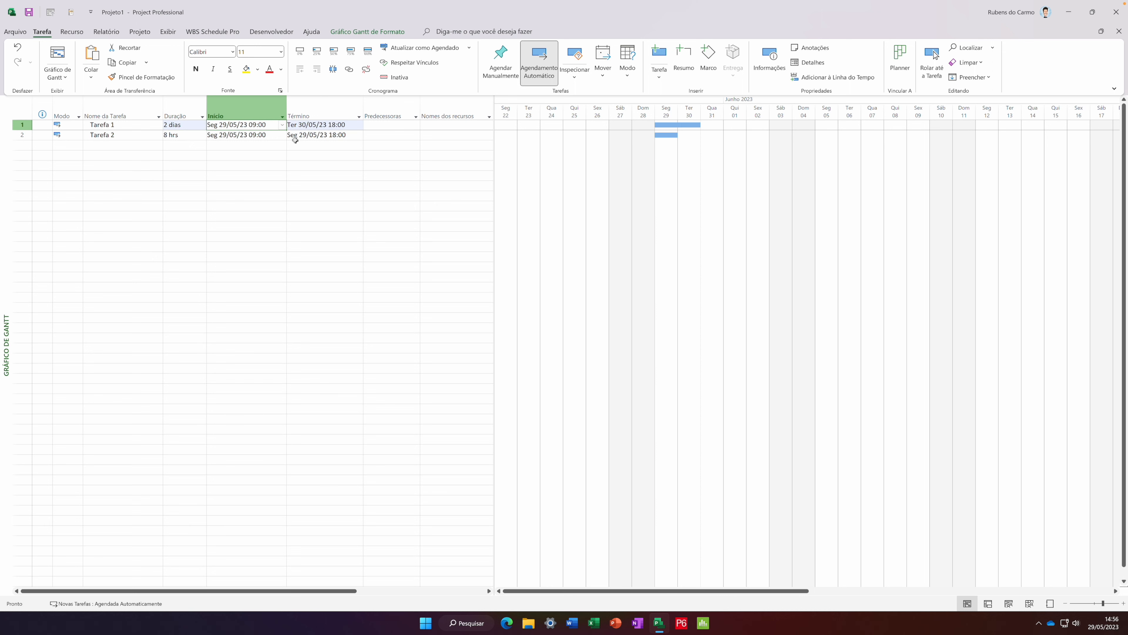
Reduce the duration of Tarefa 1 to 1 day
click(182, 129)
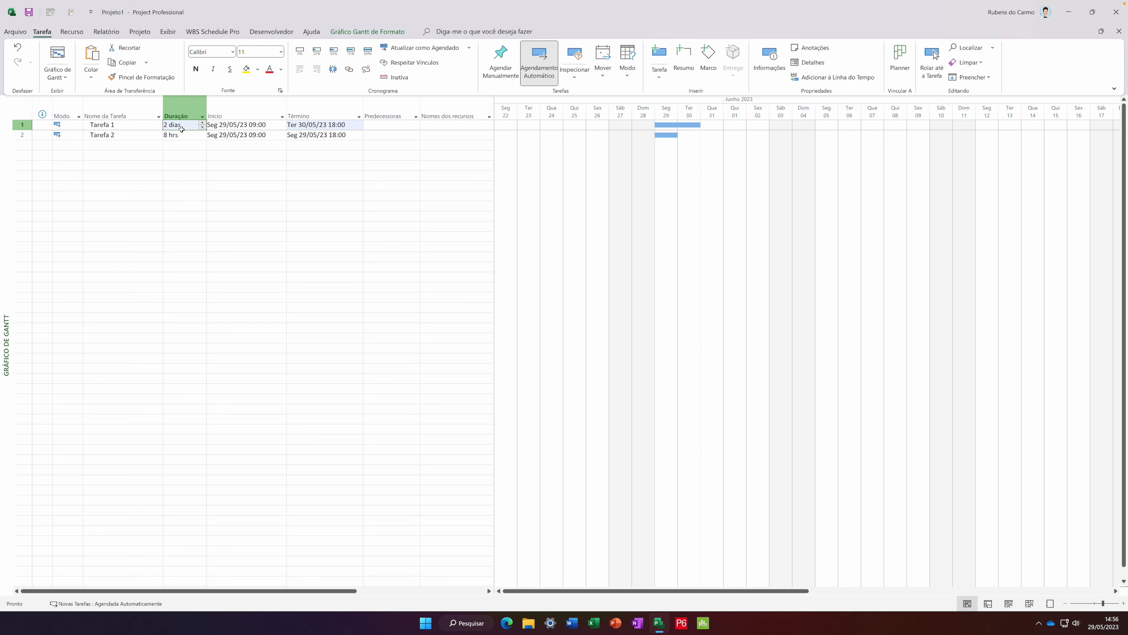
click(202, 127)
key(Return)
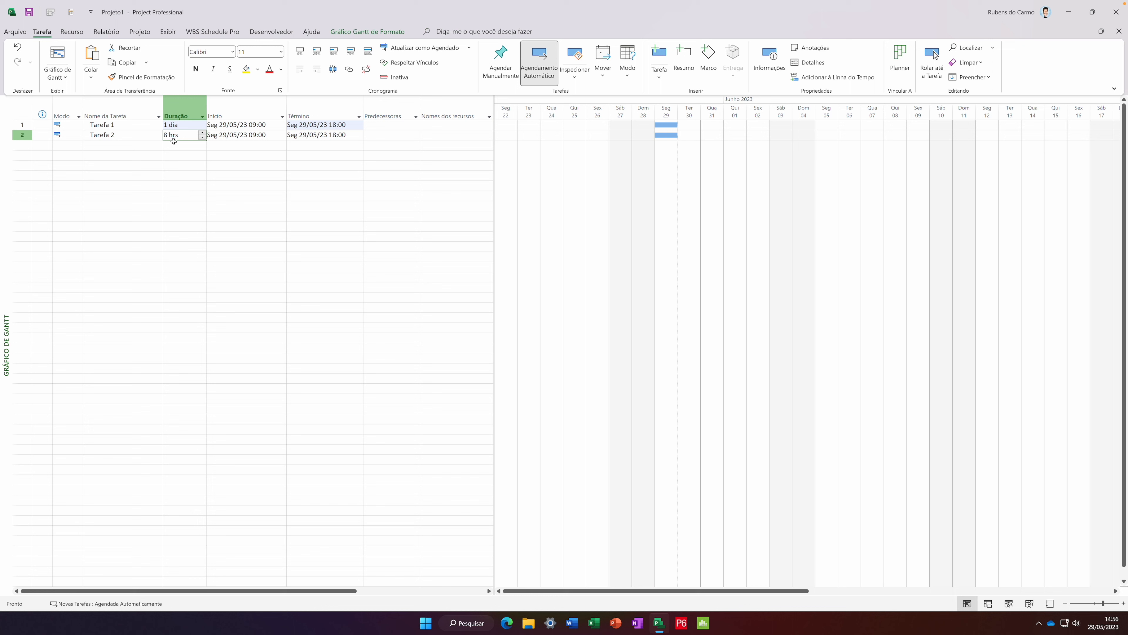
key(Left)
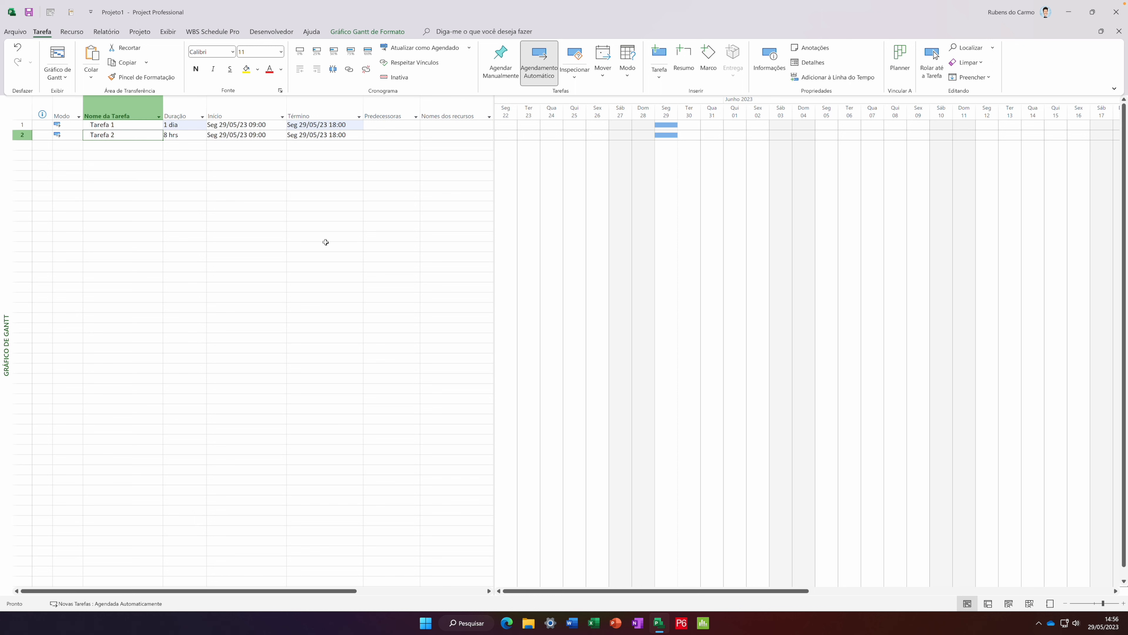
In the Padrão calendar's default work week, set specific working times for Monday to Friday, ending the afternoon period at 20:00
click(115, 36)
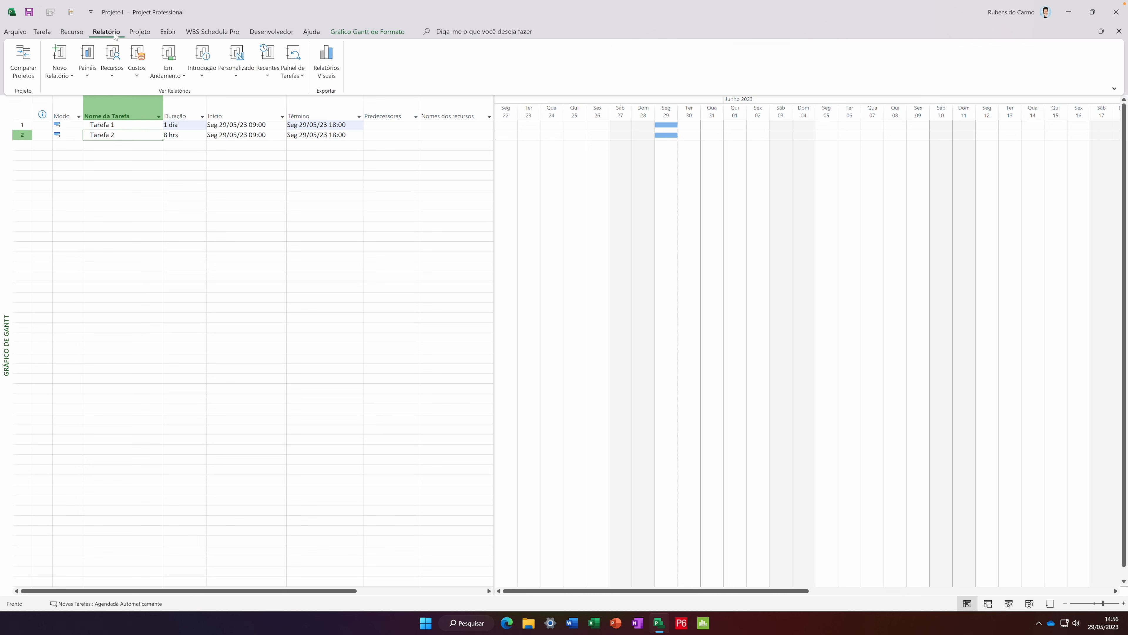
click(140, 32)
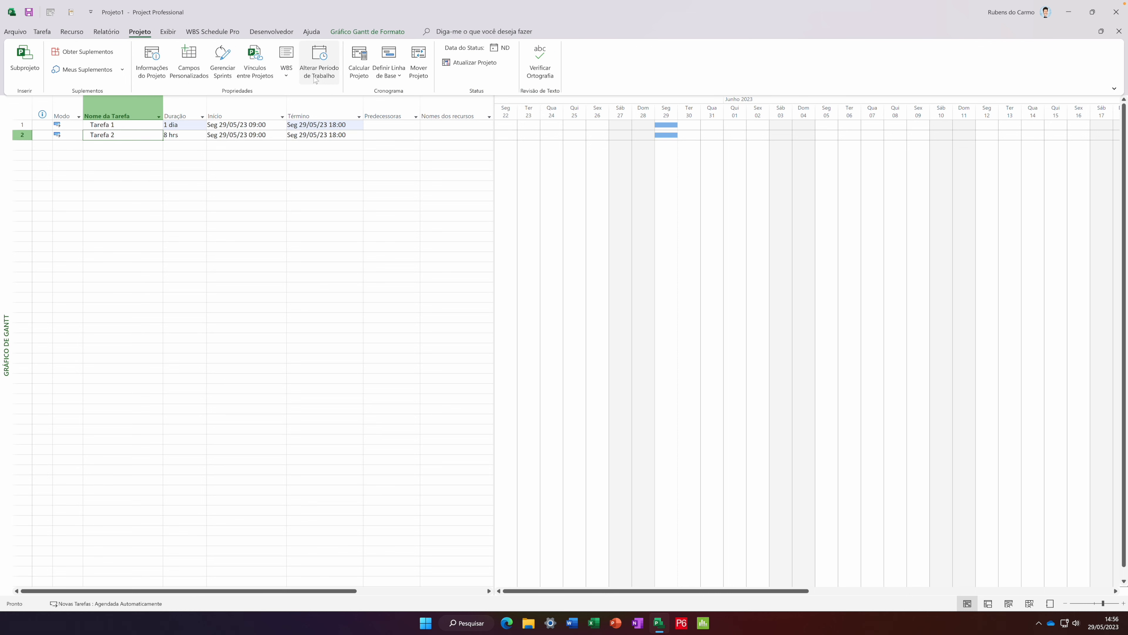
click(318, 60)
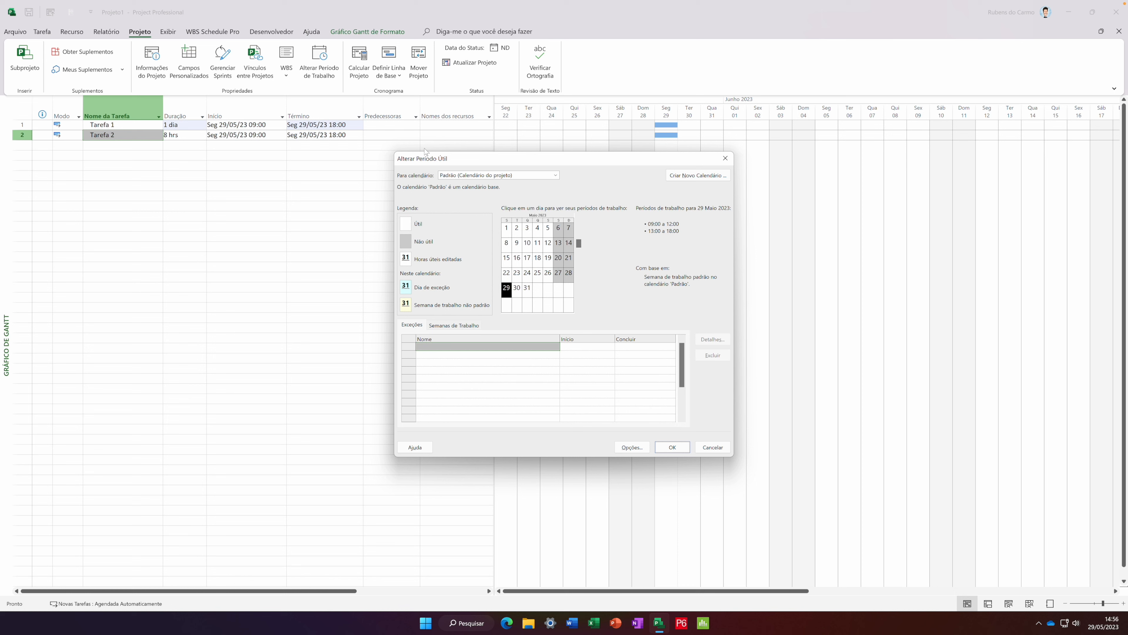
click(454, 325)
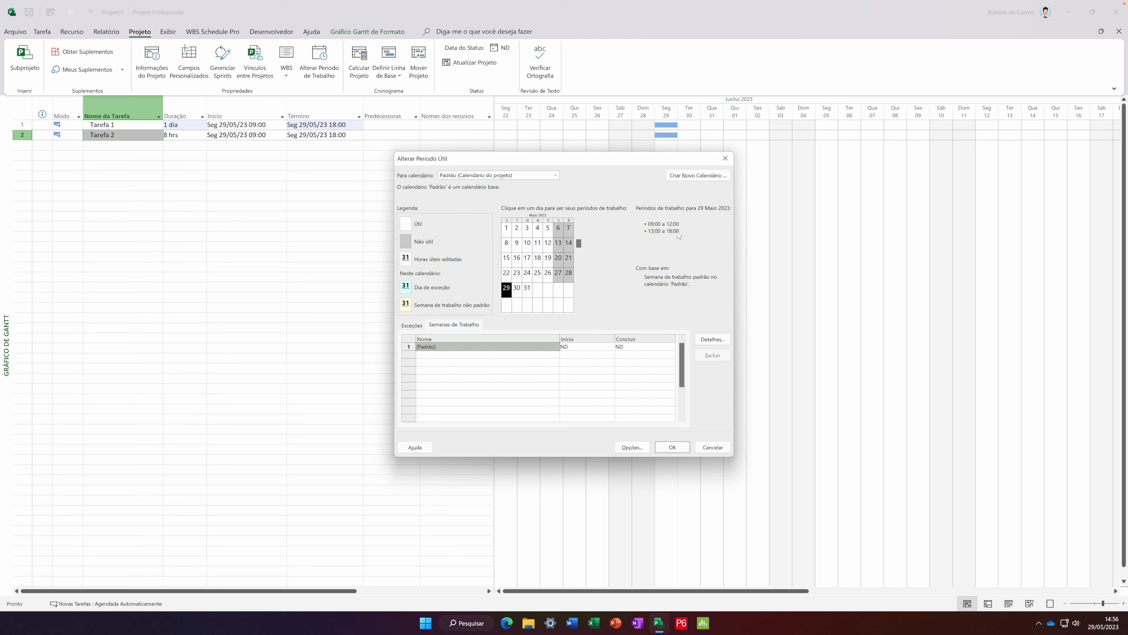
click(712, 339)
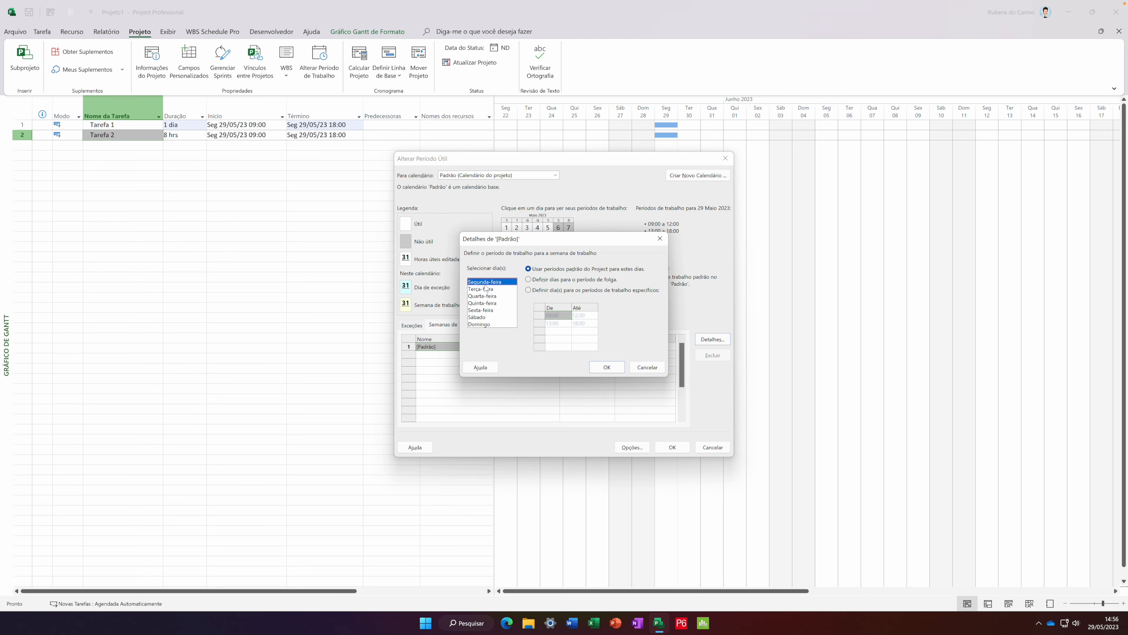
shift+click(494, 310)
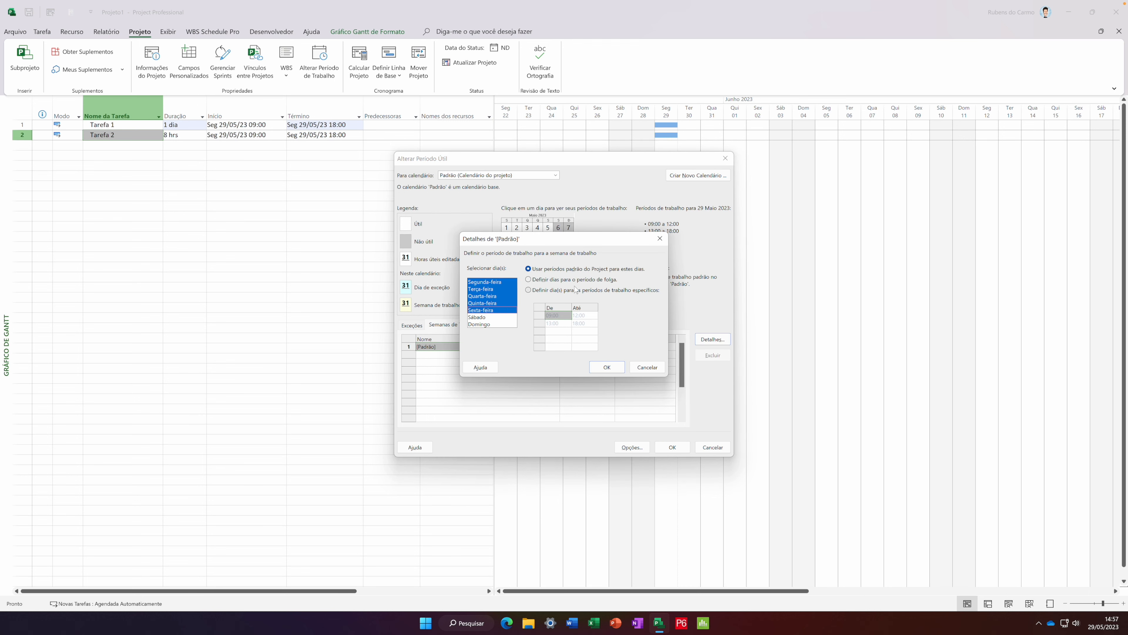
click(546, 291)
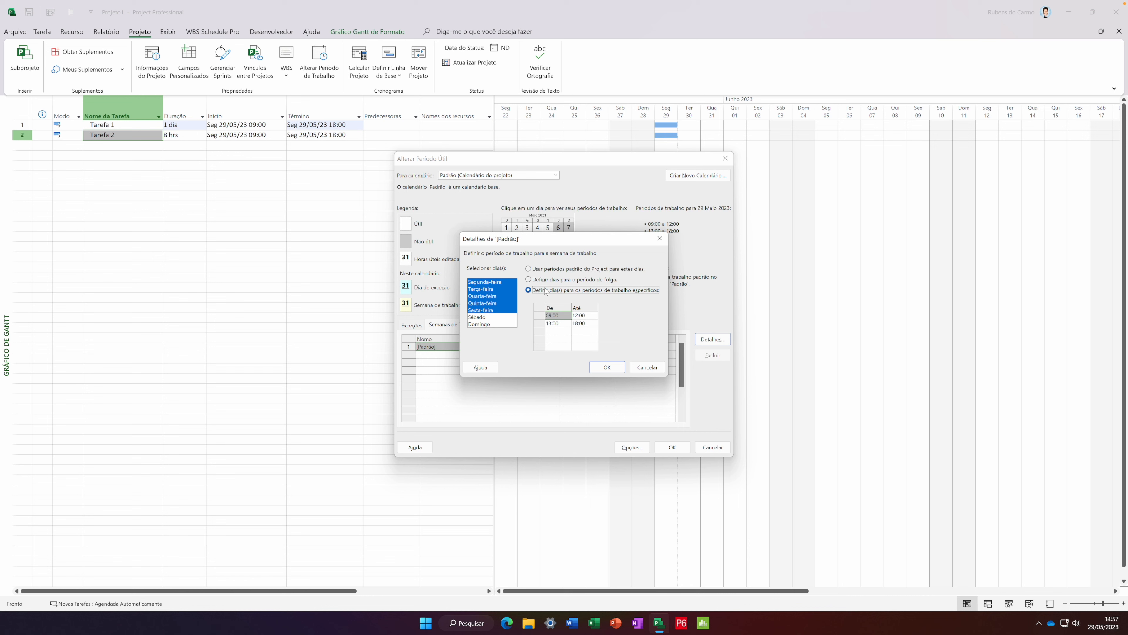
click(579, 324)
text(20:00)
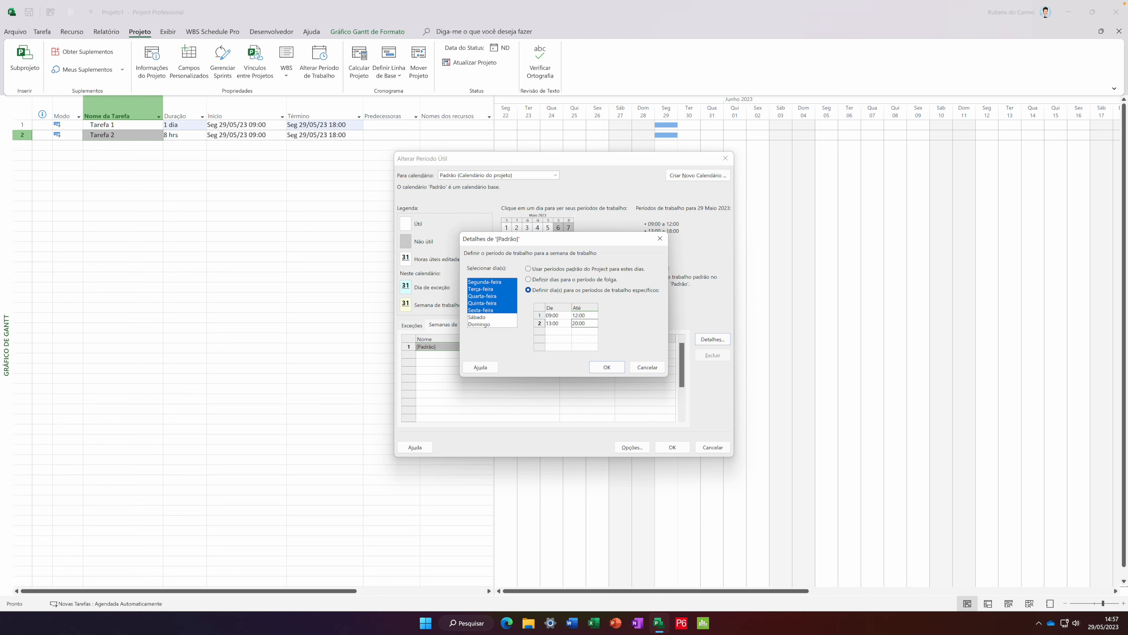
click(607, 368)
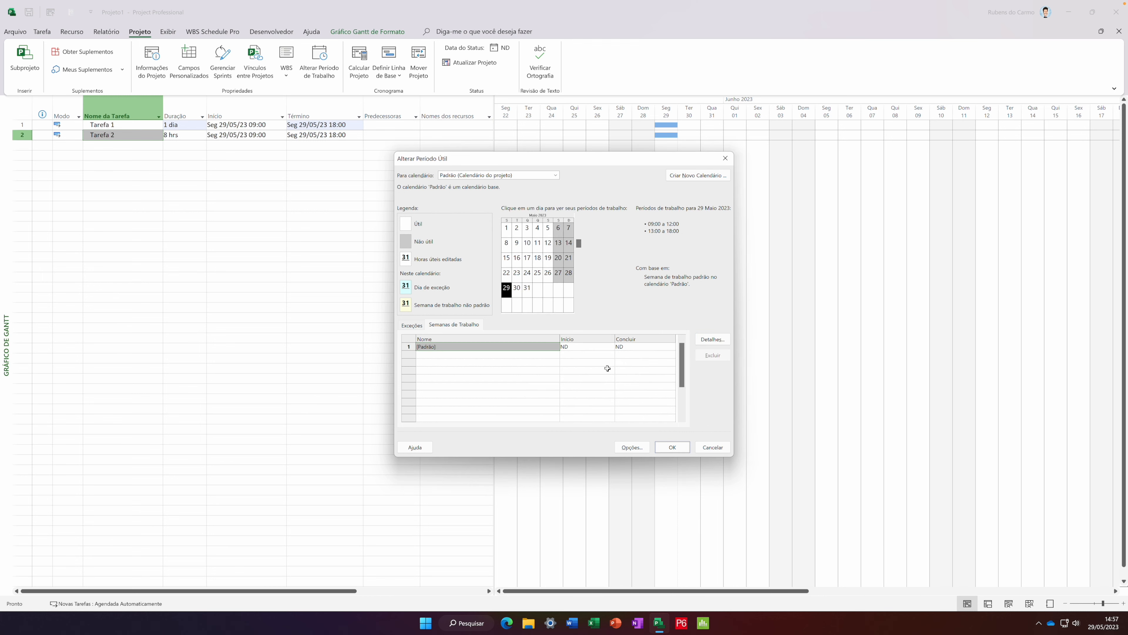
click(672, 447)
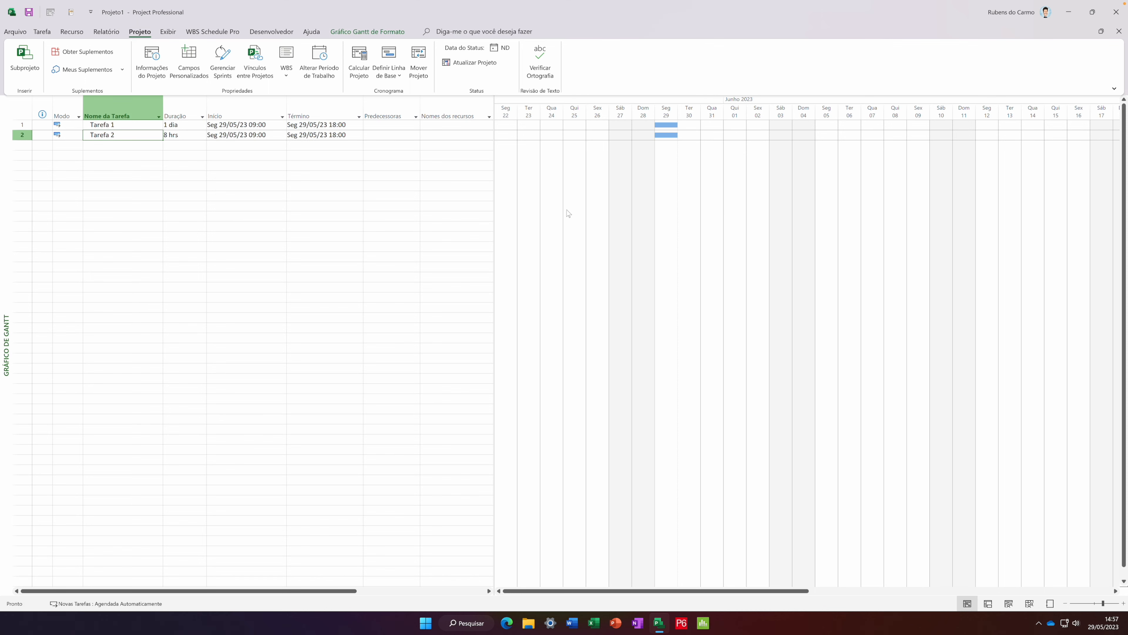
Set the duration of Tarefa 2 to 10 hours
click(191, 135)
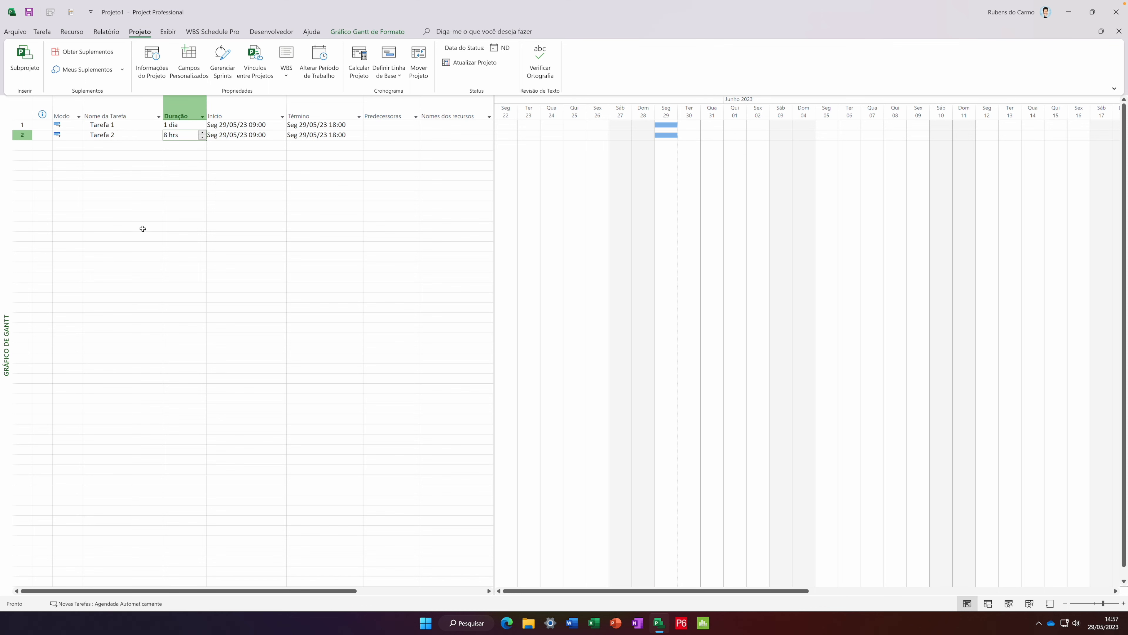
text(10h)
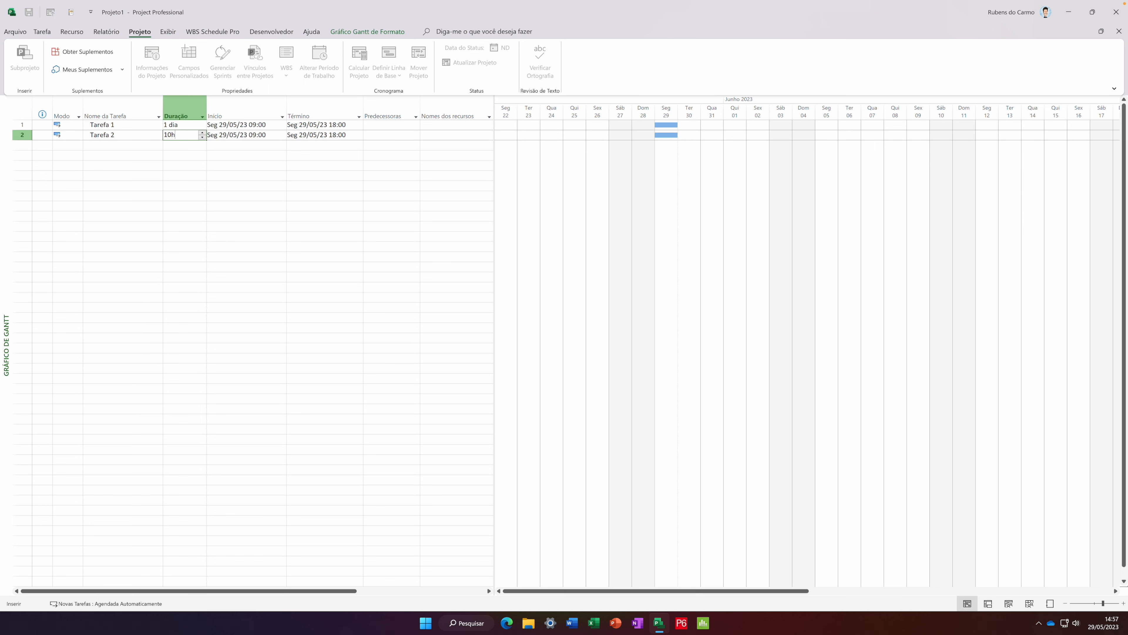
key(Return)
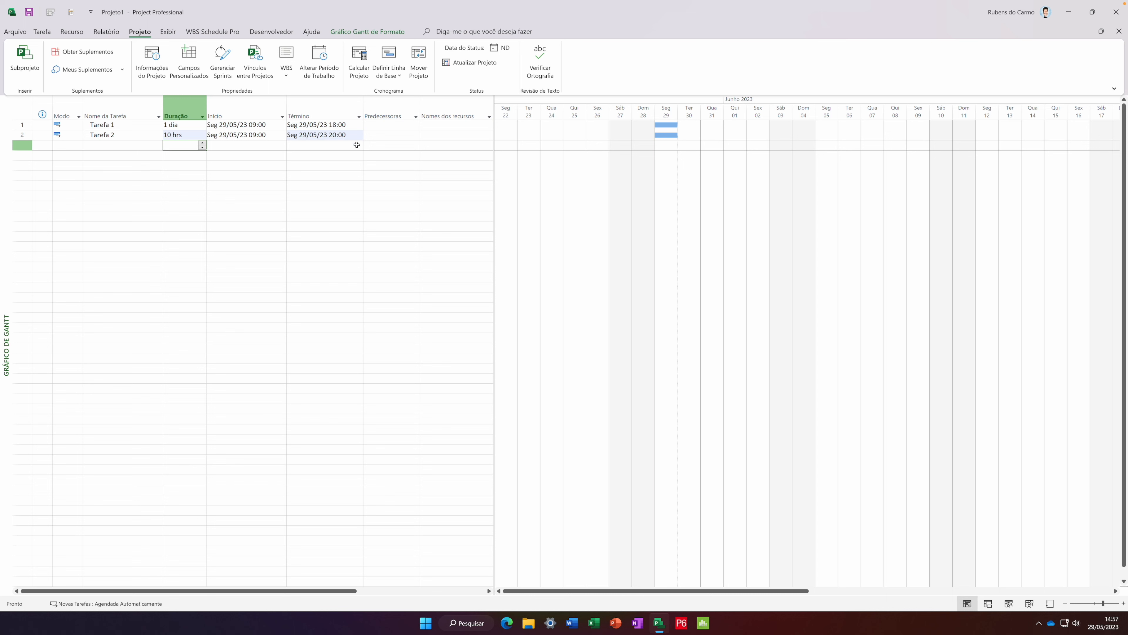
Increase the duration of Tarefa 2 to 11 hours
click(202, 135)
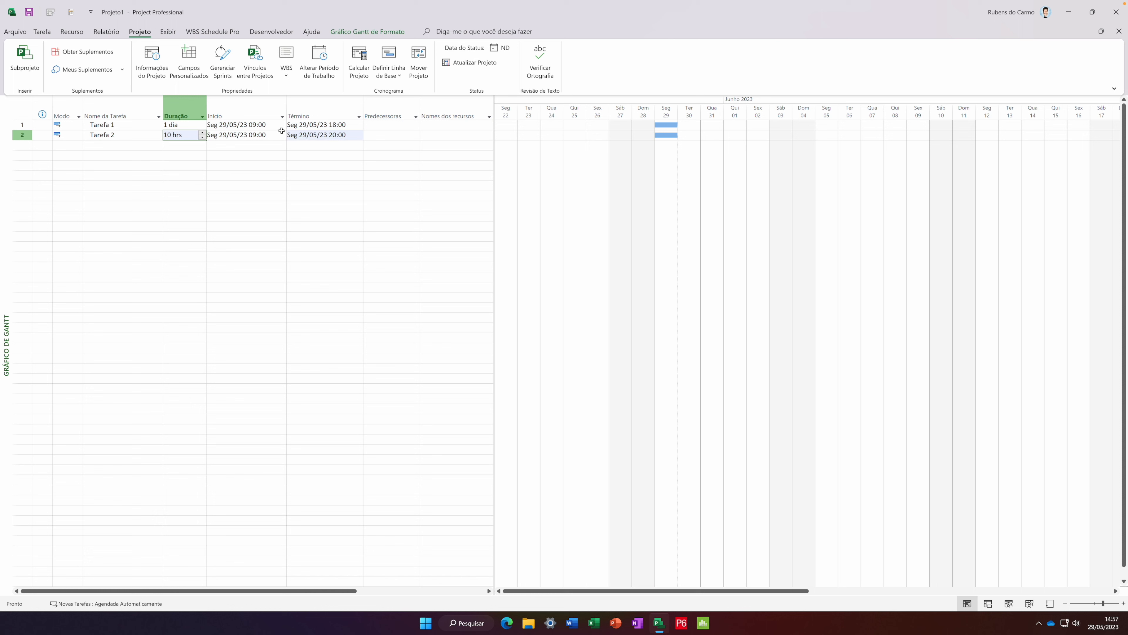
click(201, 134)
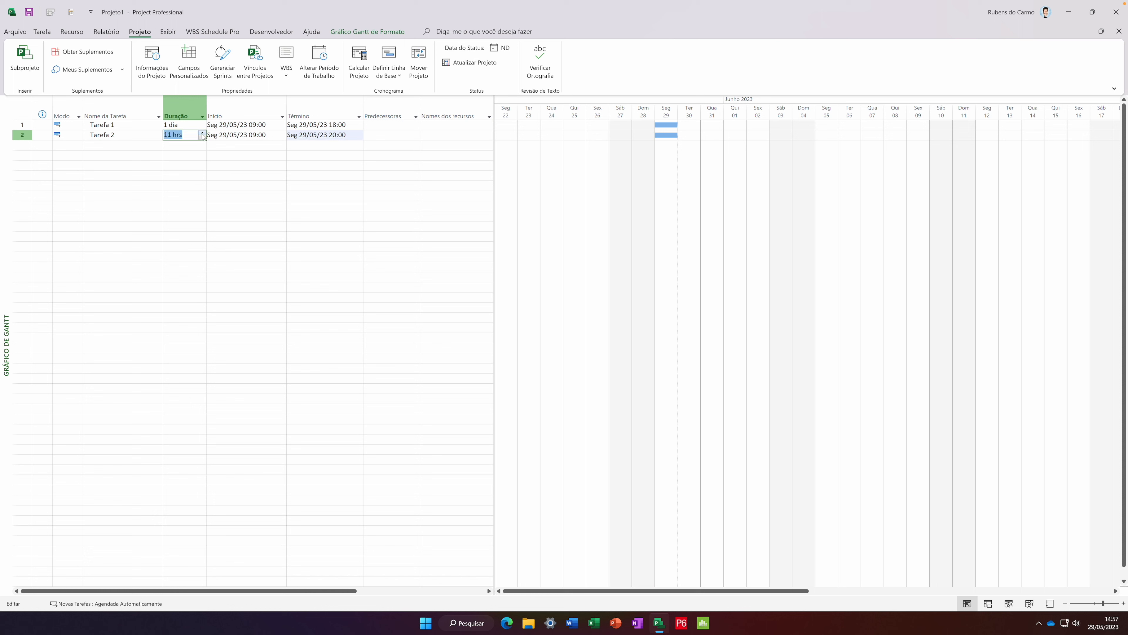
click(186, 143)
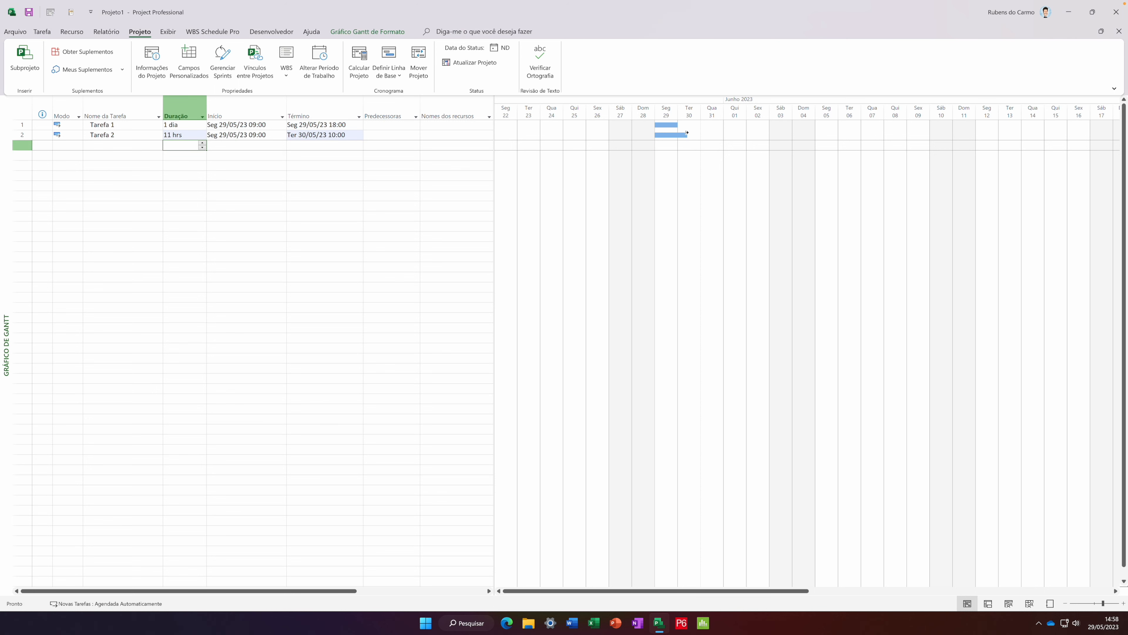
Reduce the duration of Tarefa 2 to 10 hours
click(184, 134)
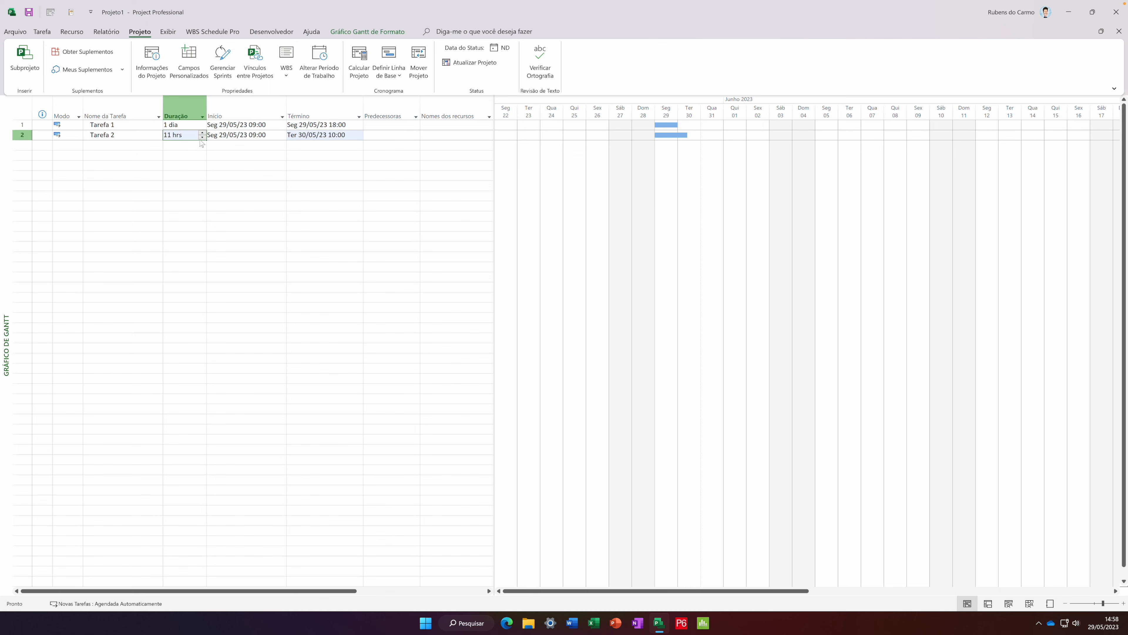
click(202, 137)
click(391, 185)
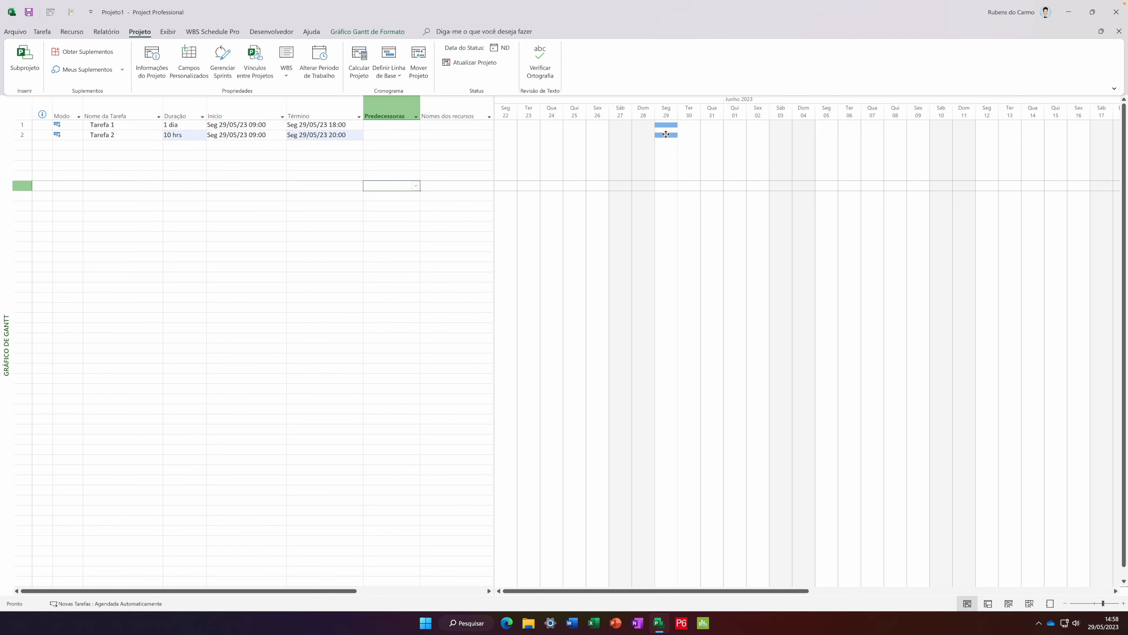
Add a new task named "Tarefa 3" below Tarefa 2
mouse_move(665, 134)
click(125, 135)
click(102, 146)
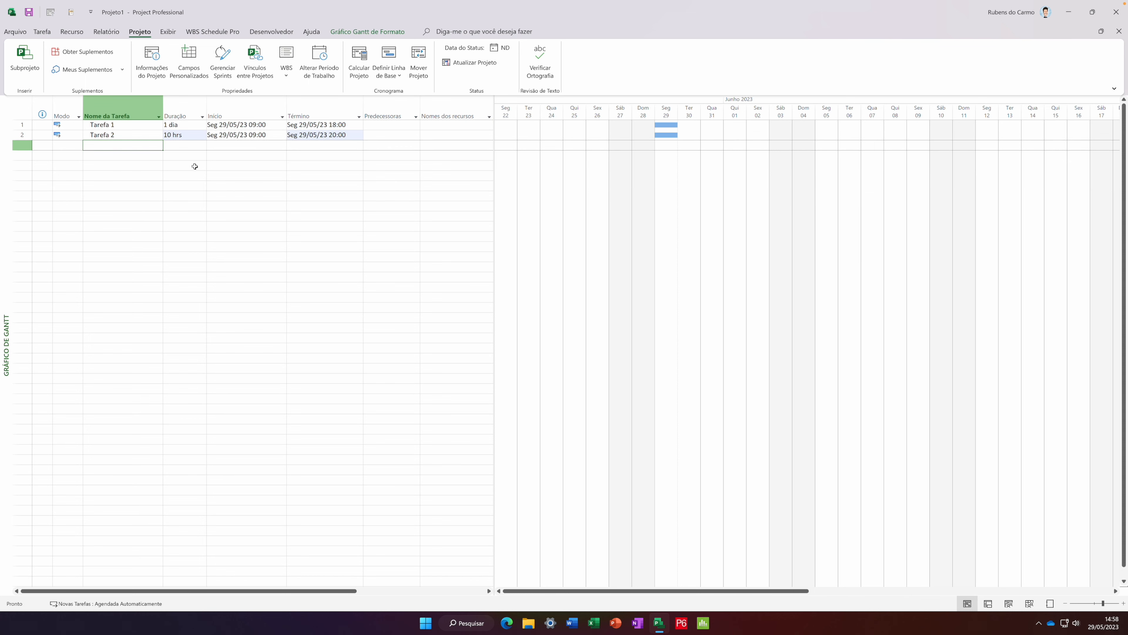
text(Tarefa 3)
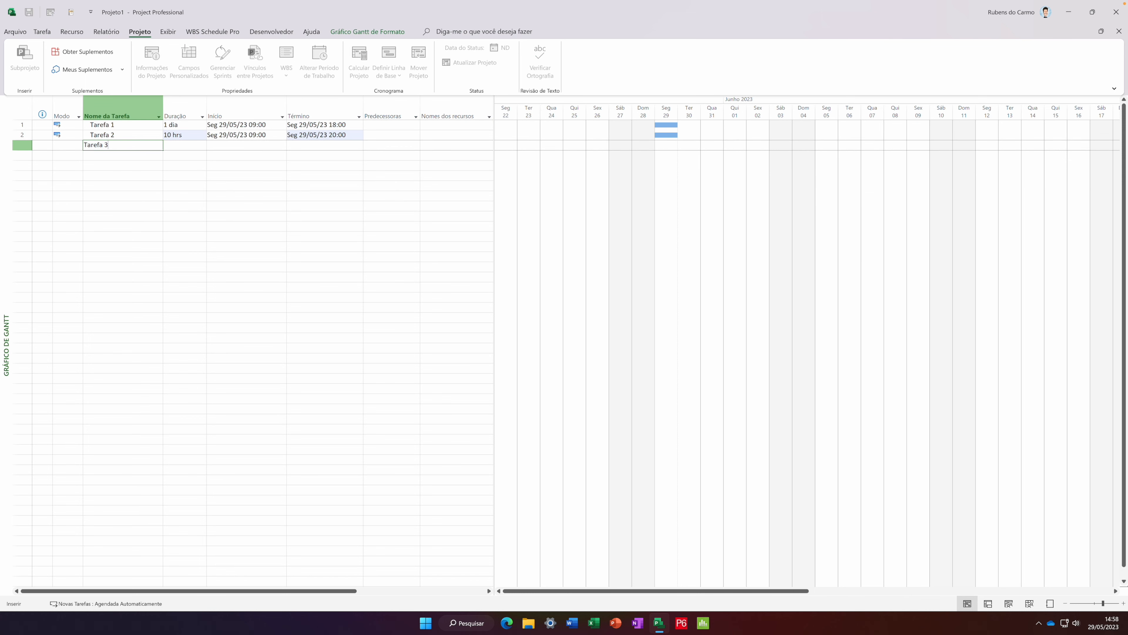
key(Return)
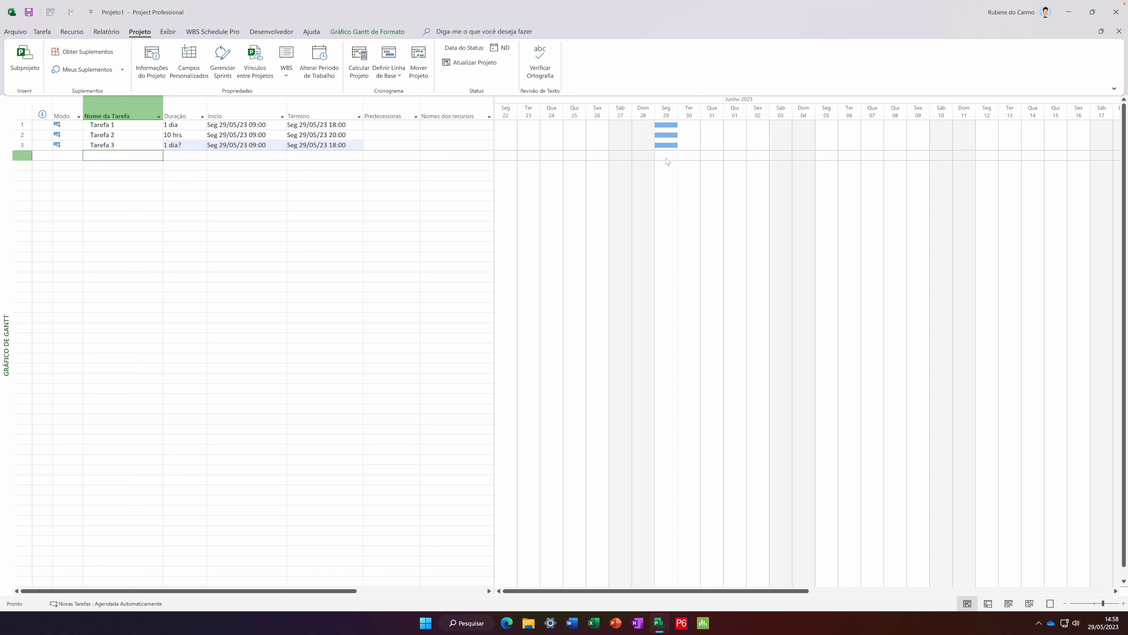
Set the duration of Tarefa 3 to 2 days and select its finish date
mouse_move(669, 144)
click(192, 145)
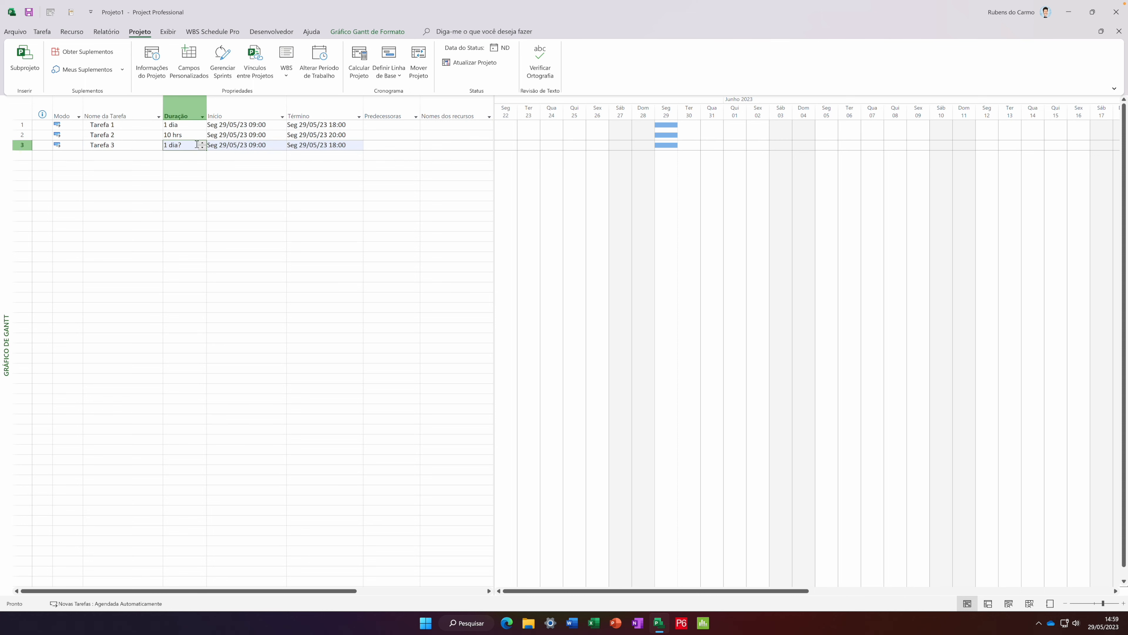
click(202, 143)
click(188, 178)
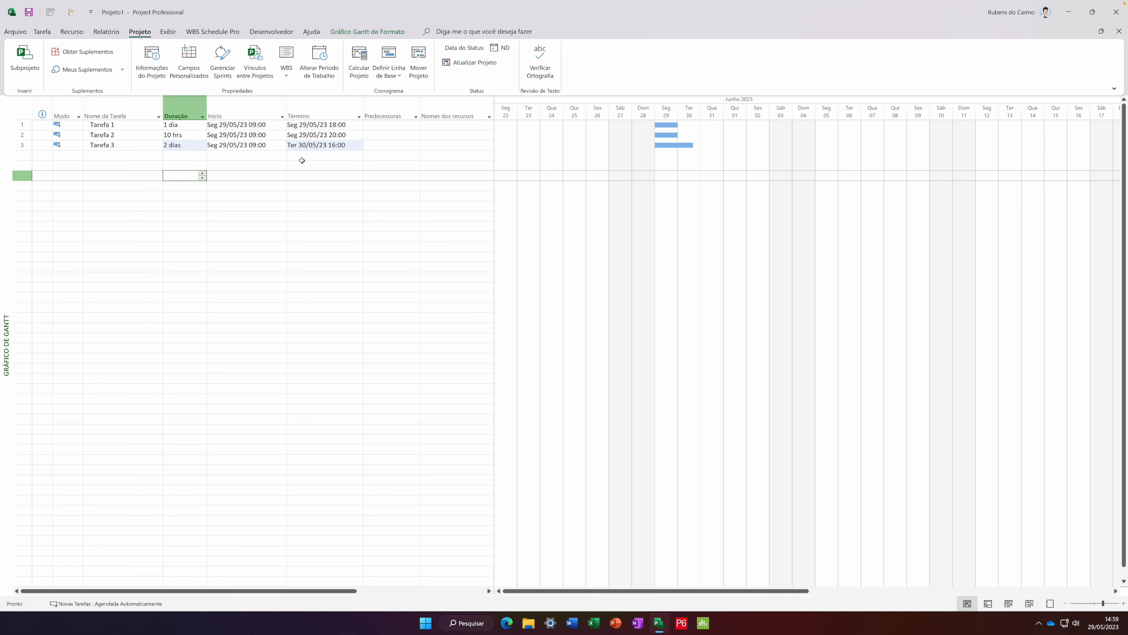
click(347, 147)
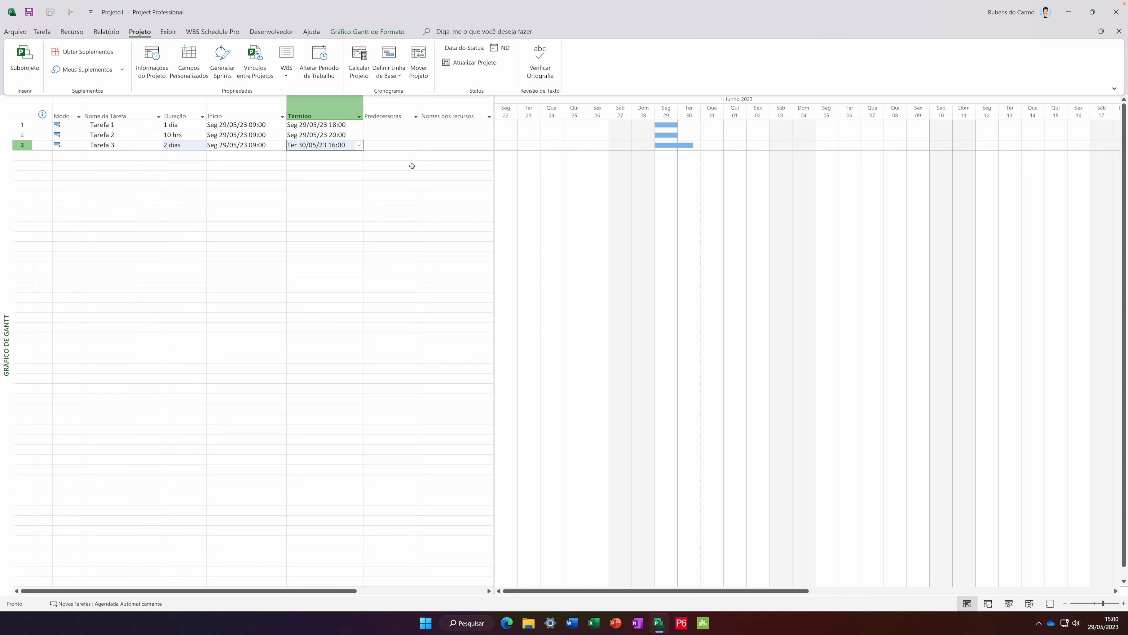
Set the default end time to 20:00 in the project's schedule options and apply the change
click(42, 31)
click(18, 34)
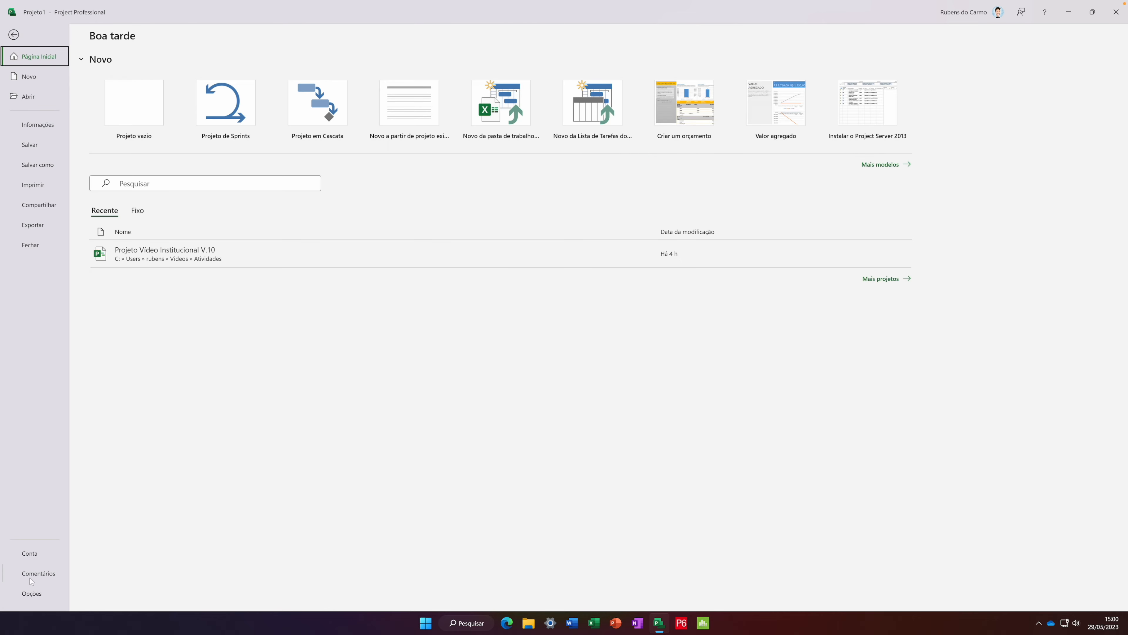
click(31, 592)
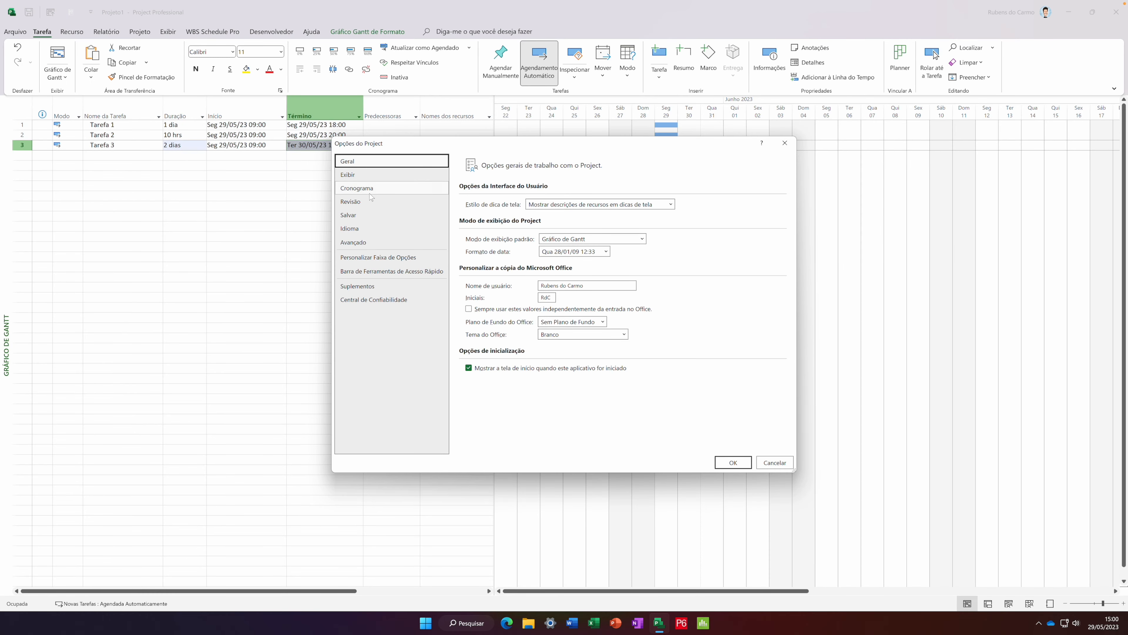
click(369, 194)
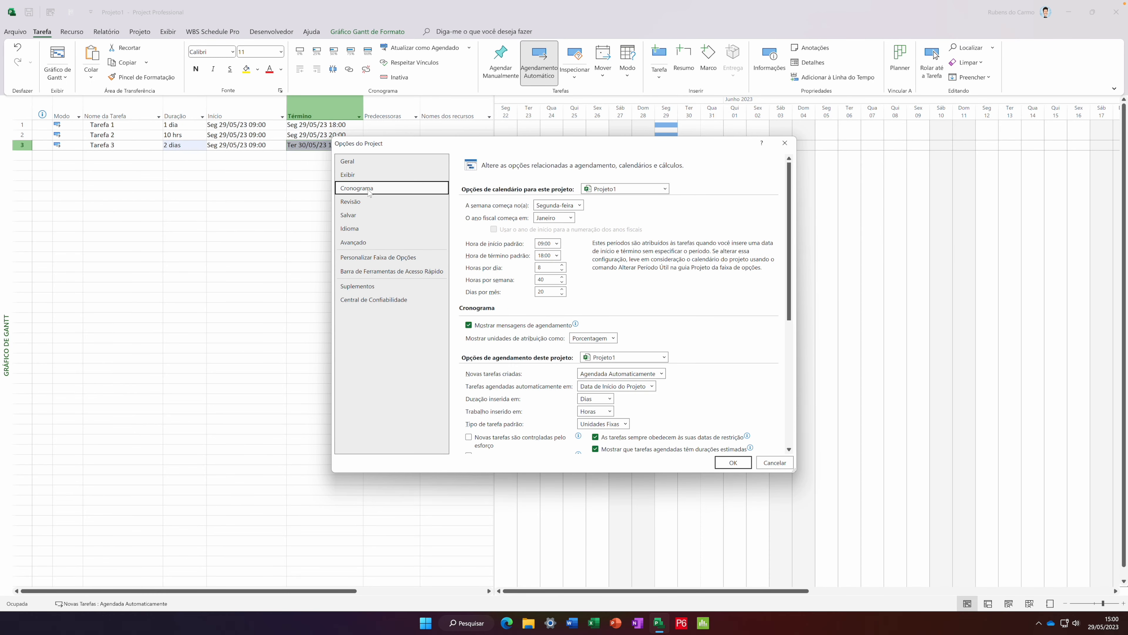
click(556, 255)
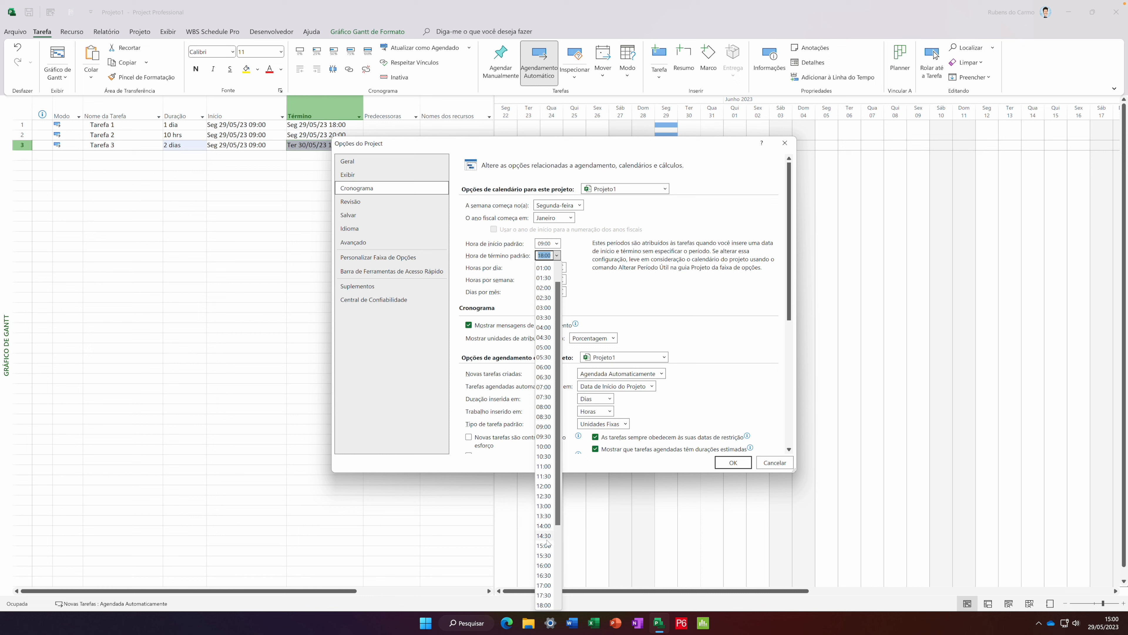
scroll(554, 591, down, 4)
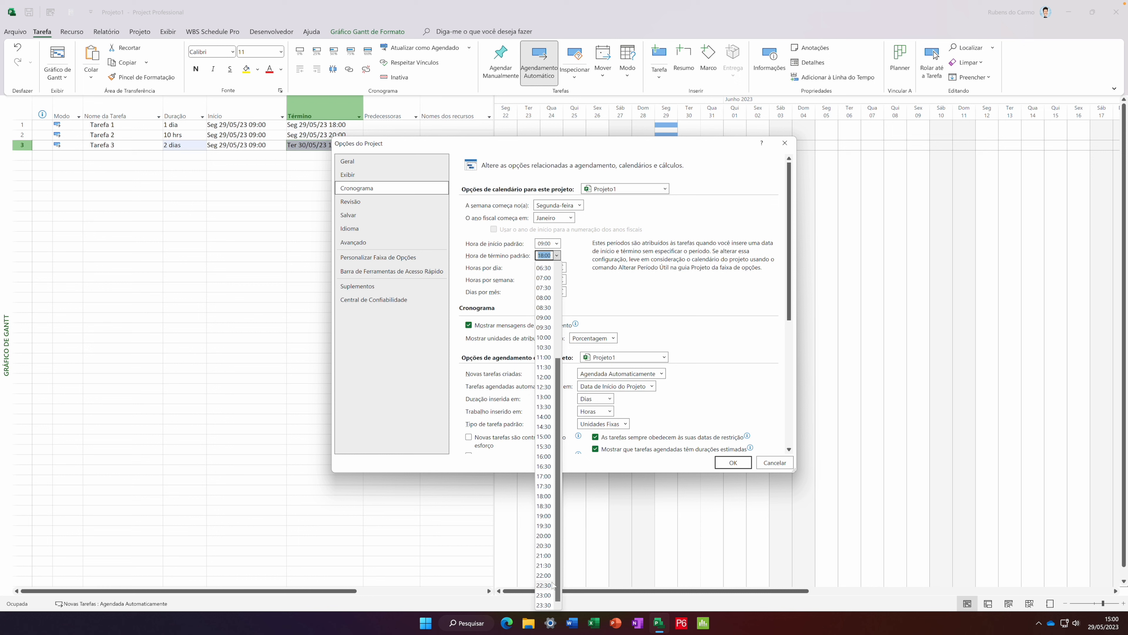
click(547, 535)
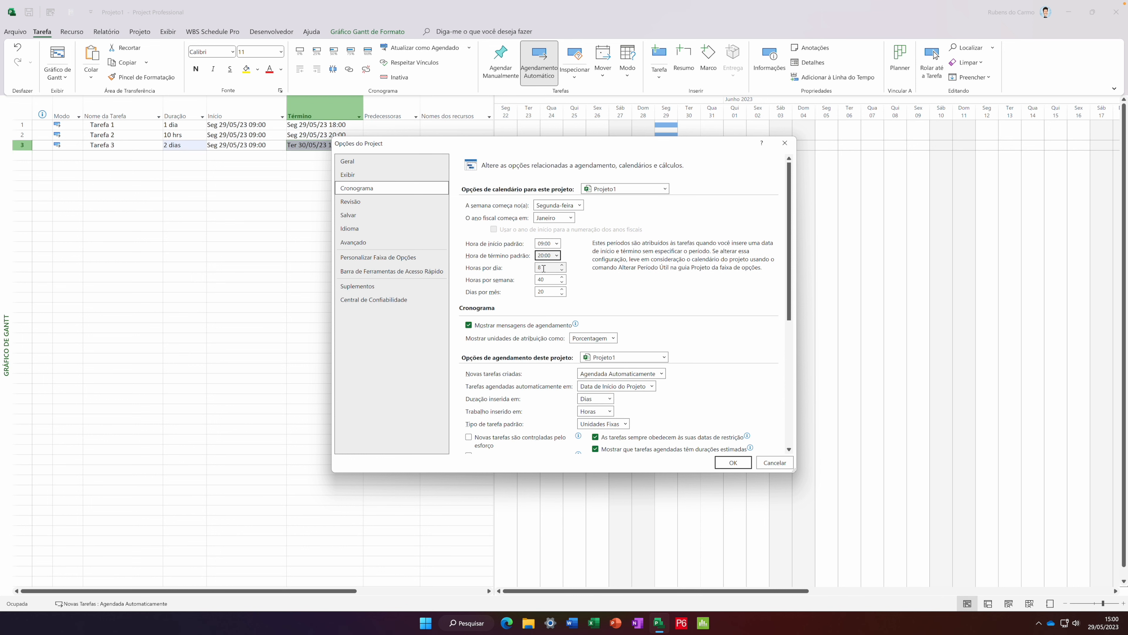
click(728, 463)
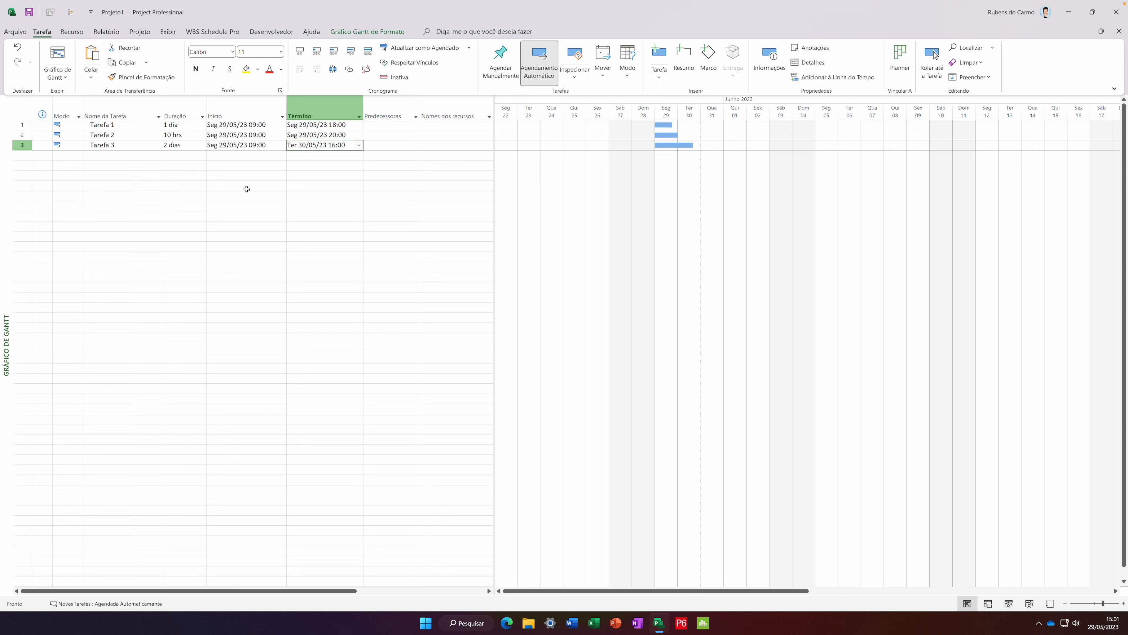
Set the hours per day to 10 in the project's schedule options and apply the change
click(18, 33)
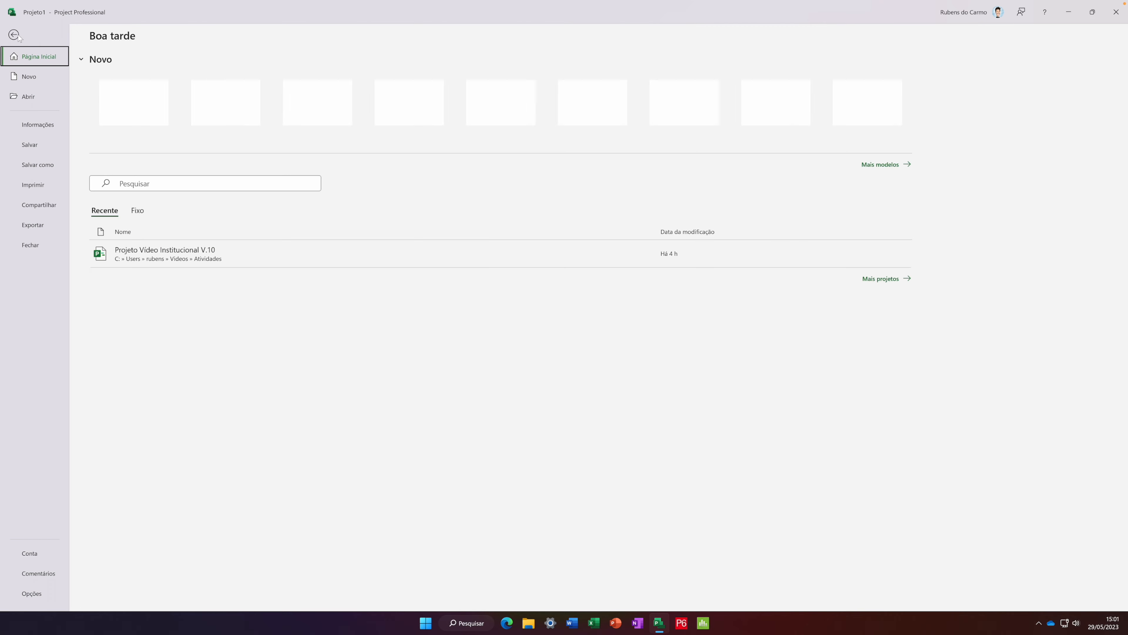
click(31, 593)
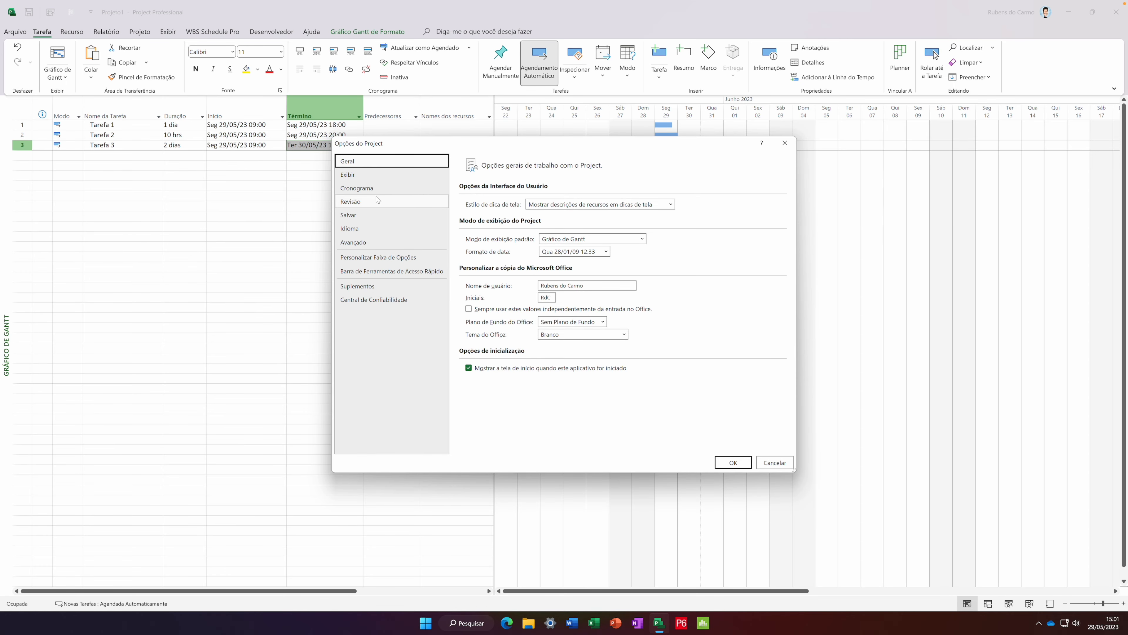
click(374, 190)
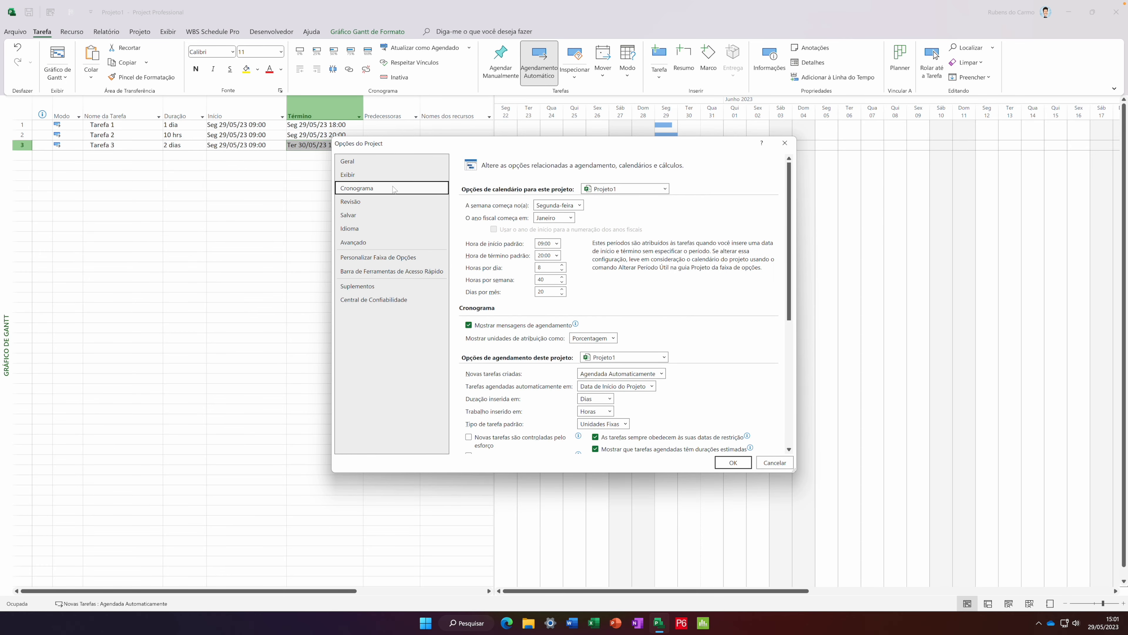
click(563, 267)
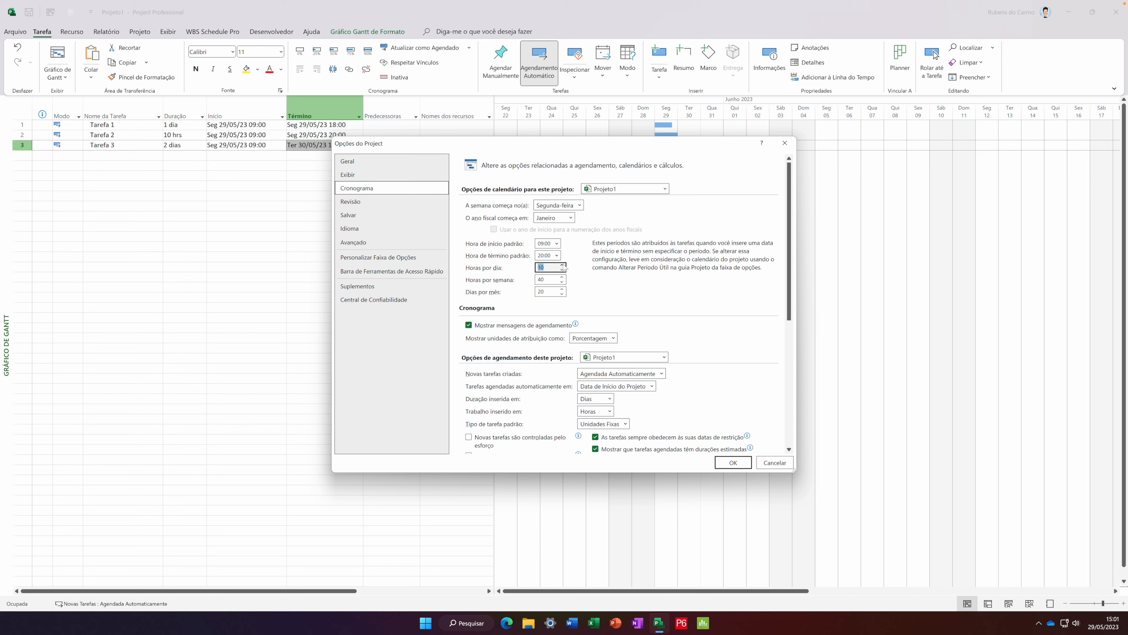
click(543, 267)
click(738, 466)
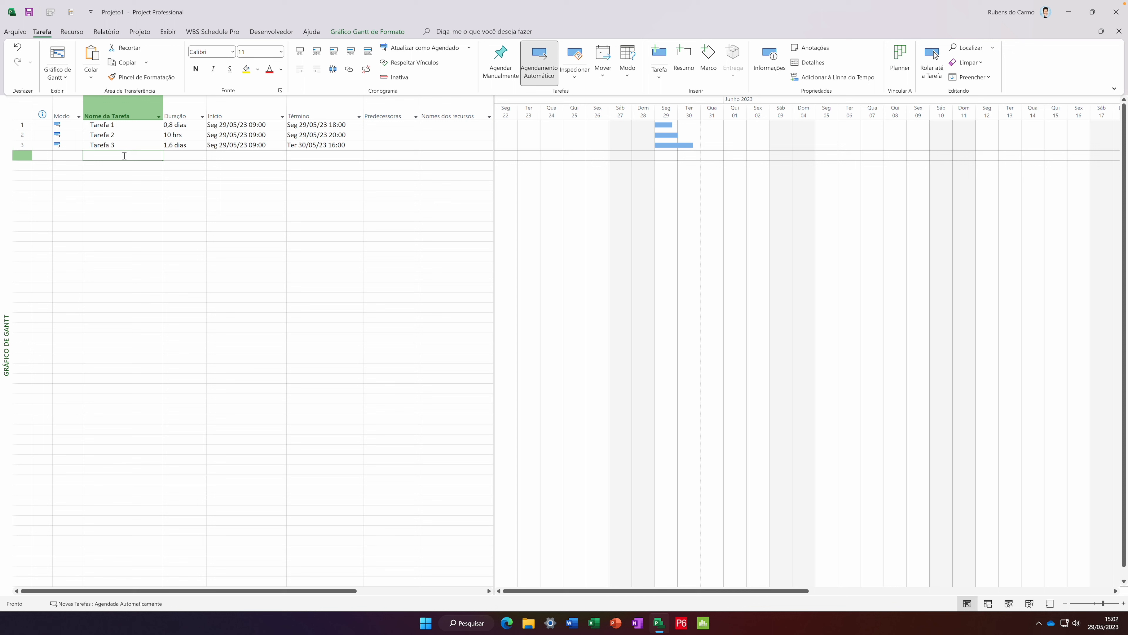
Add a new task named "Tarefa 4" below Tarefa 3, keeping its default duration
text(Tarefa )
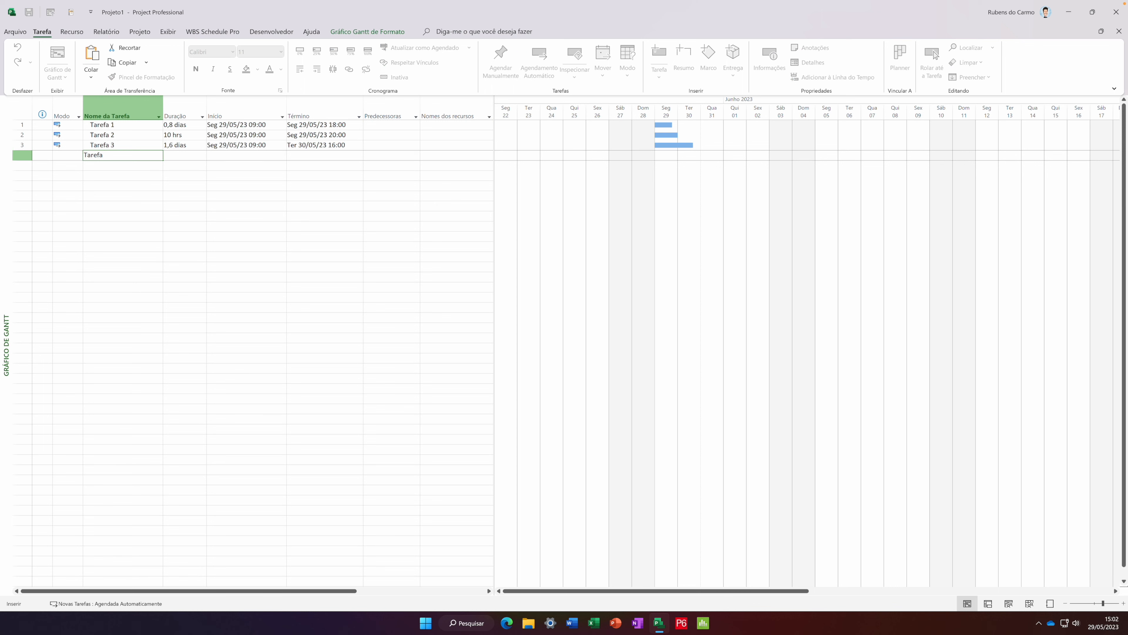
text(4)
key(Tab)
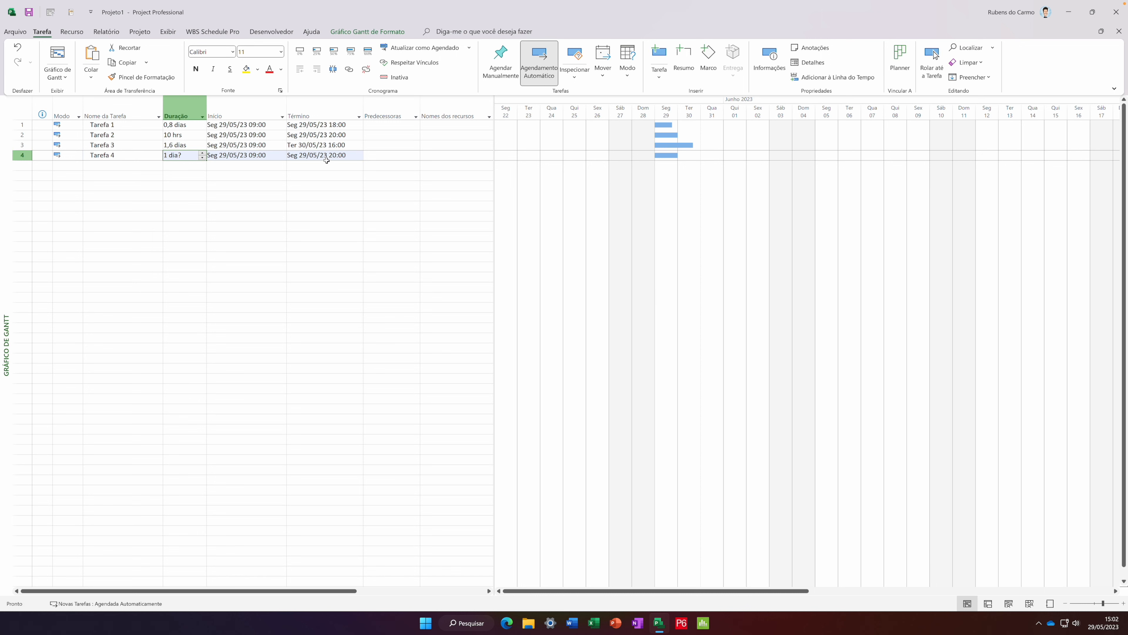
Increase the duration of Tarefa 3 to 2 days under the new hours-per-day setting
click(201, 144)
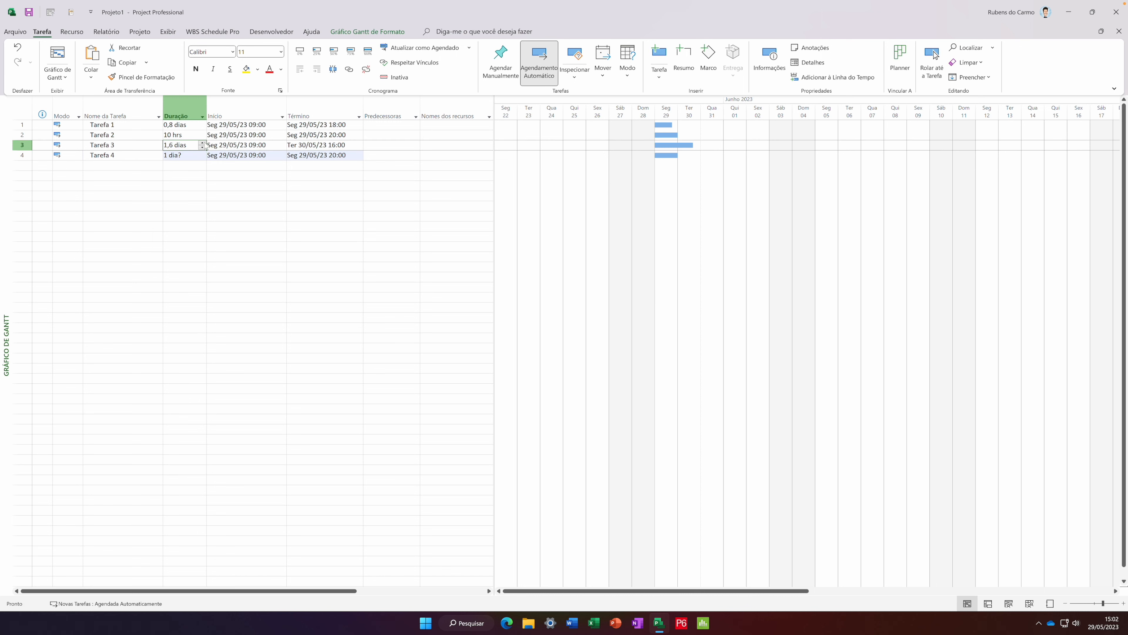
click(202, 145)
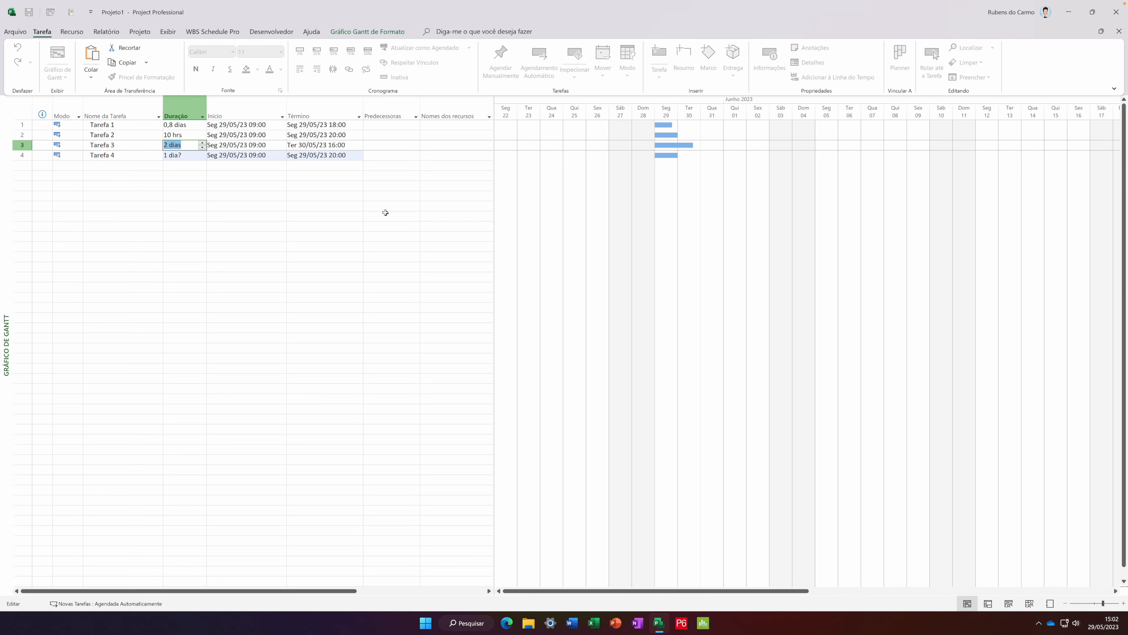
click(156, 188)
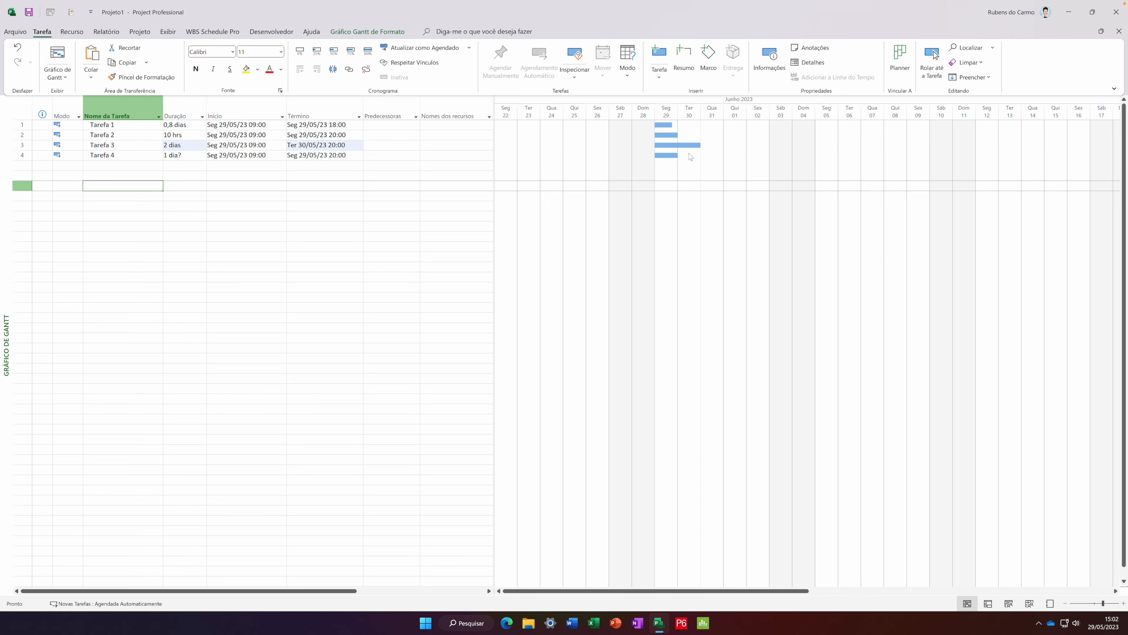
Increase the duration of Tarefa 1 to 1 day and select the duration of Tarefa 4
click(200, 125)
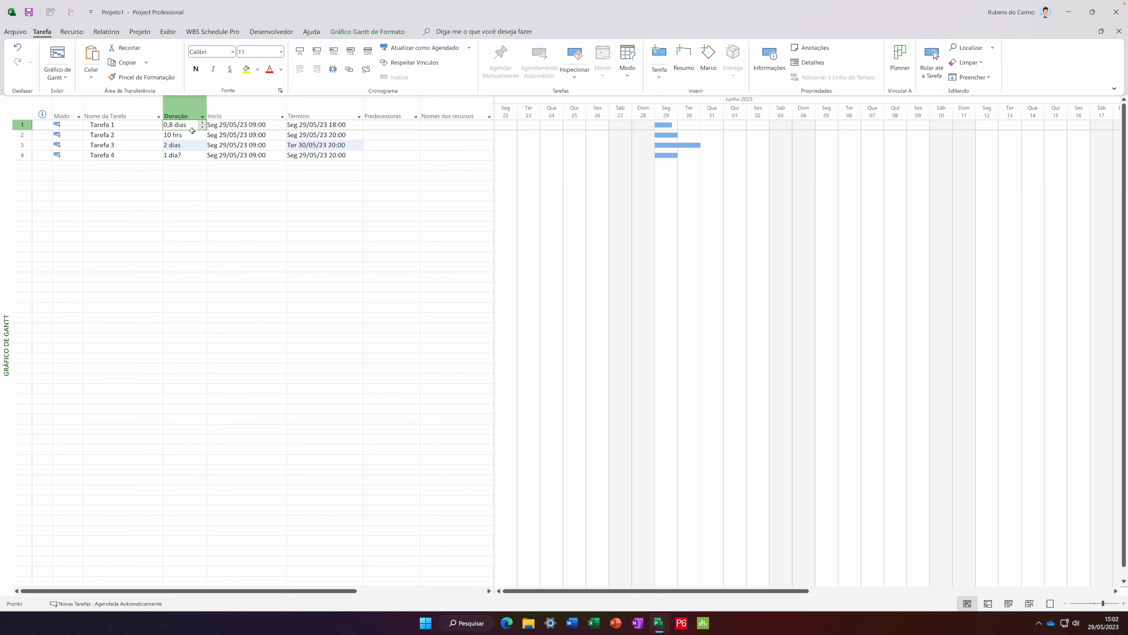
click(202, 124)
click(186, 247)
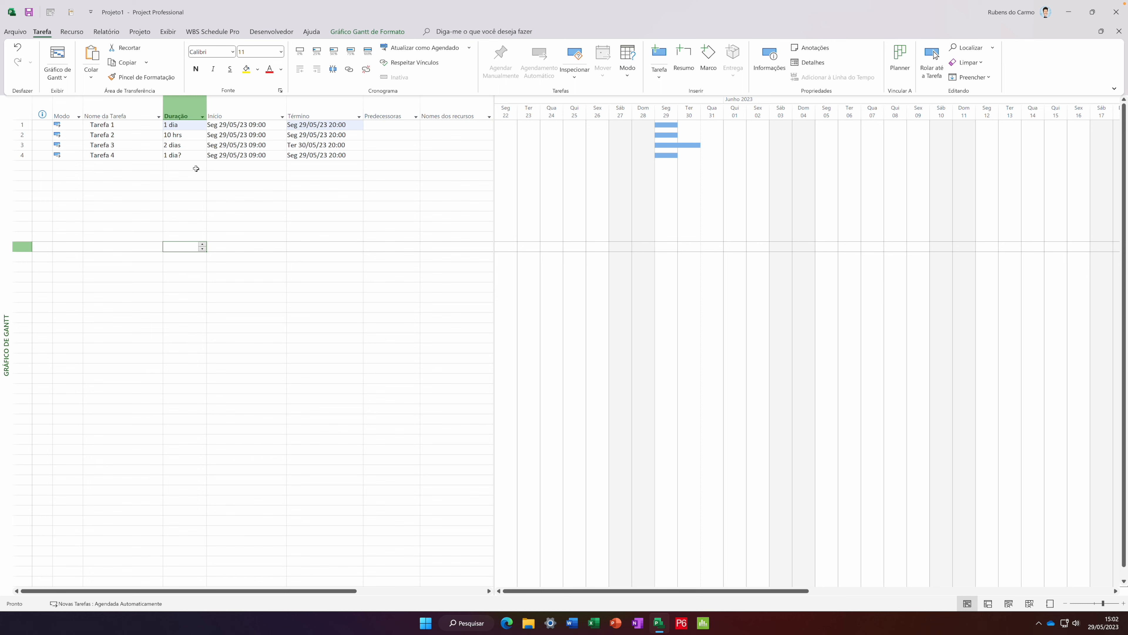
click(186, 156)
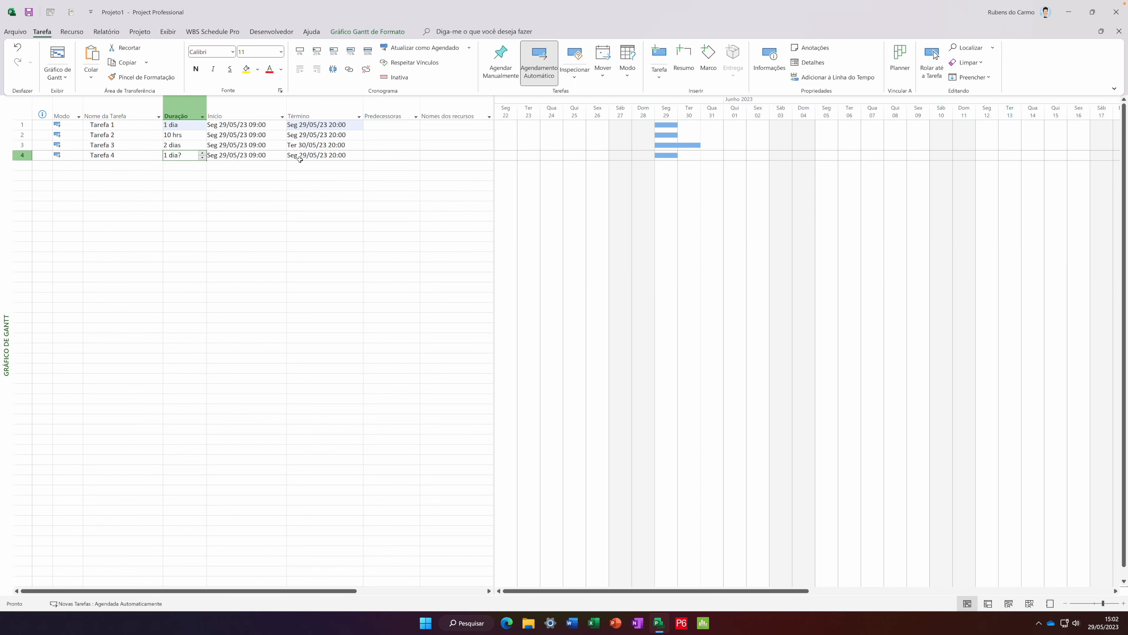
Check the default end time and hours per day in the schedule options, leaving them unmodified
click(22, 31)
click(39, 555)
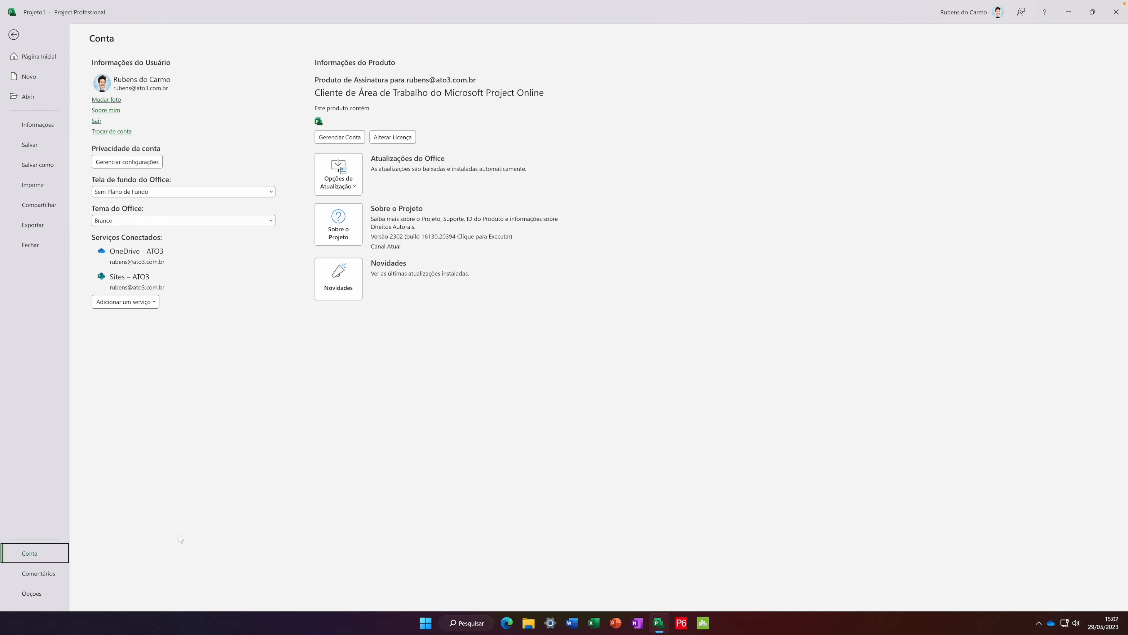
click(31, 593)
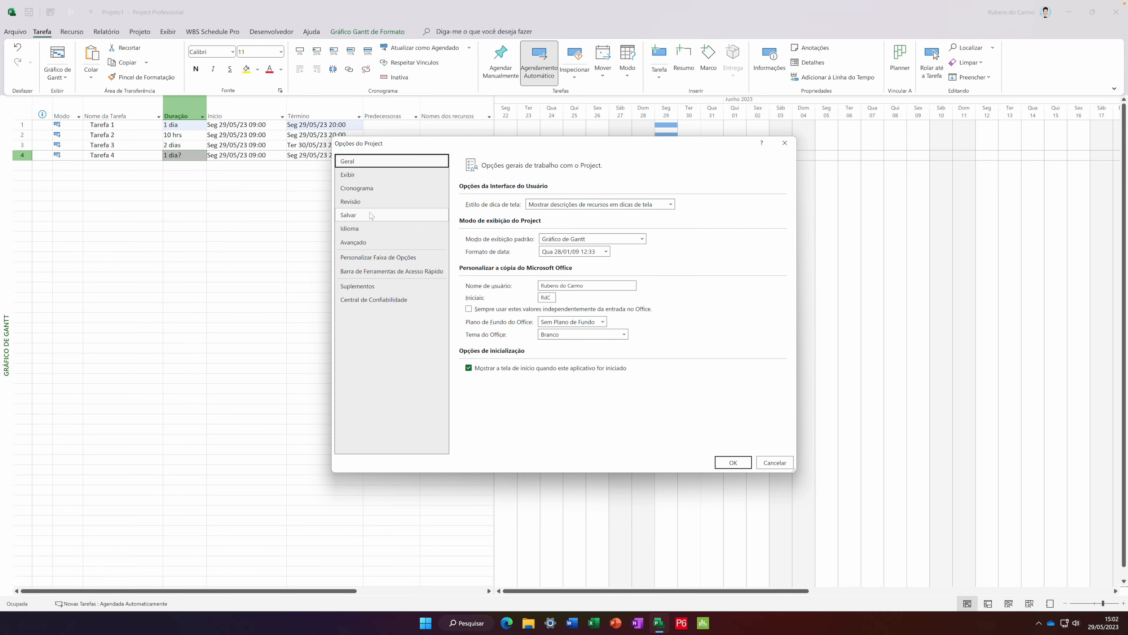
click(366, 192)
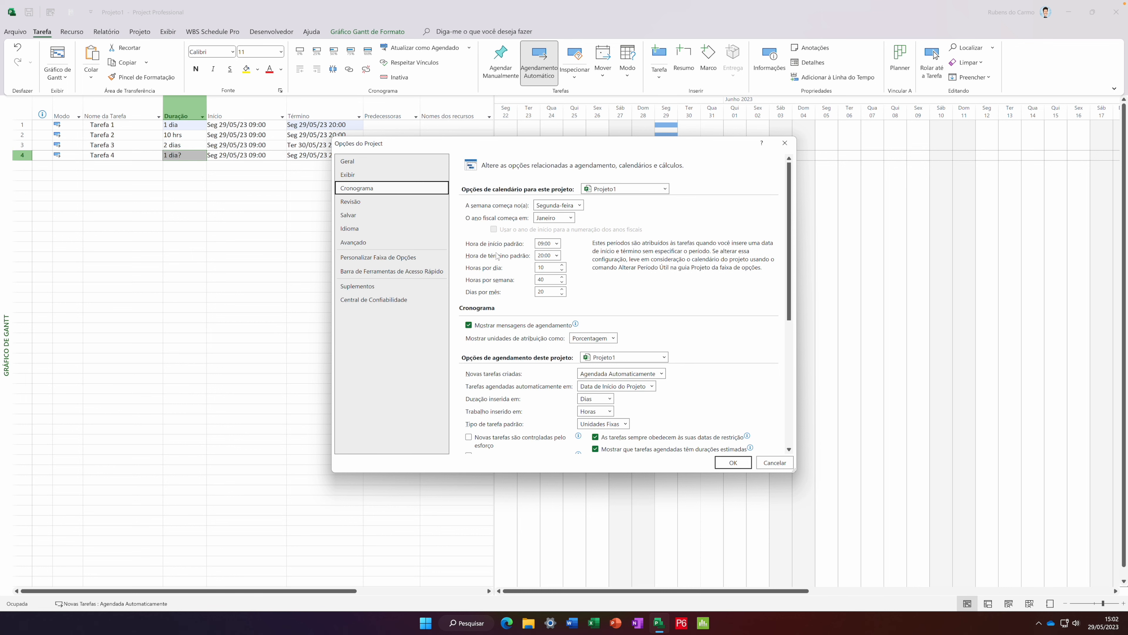
click(784, 462)
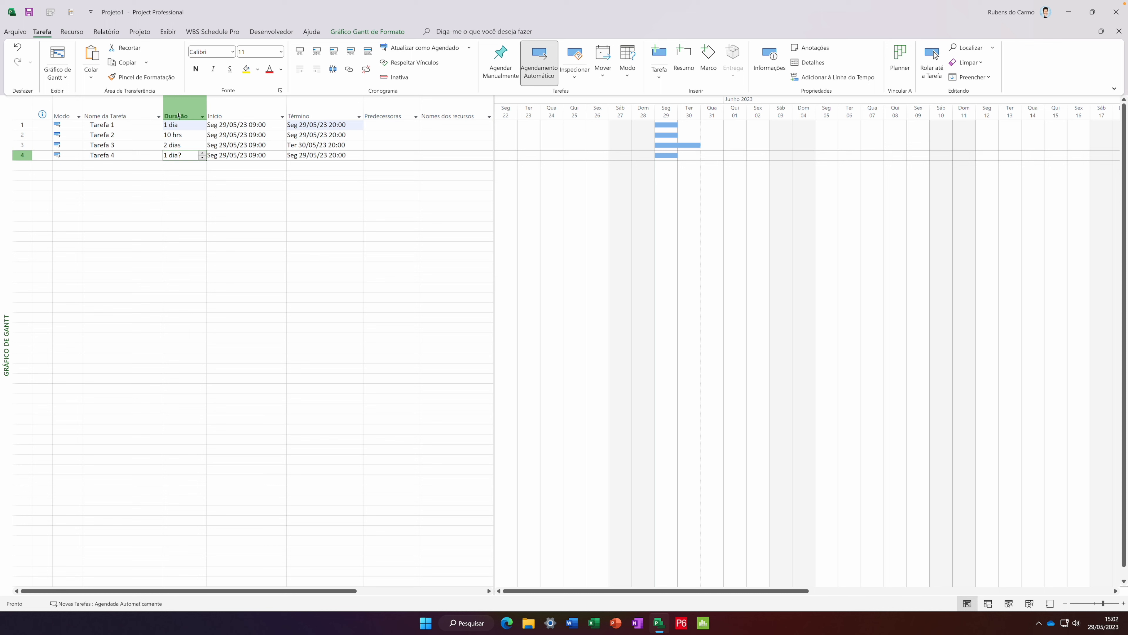
Review Monday's specific working times in the default work week of the Padrão project calendar
click(136, 34)
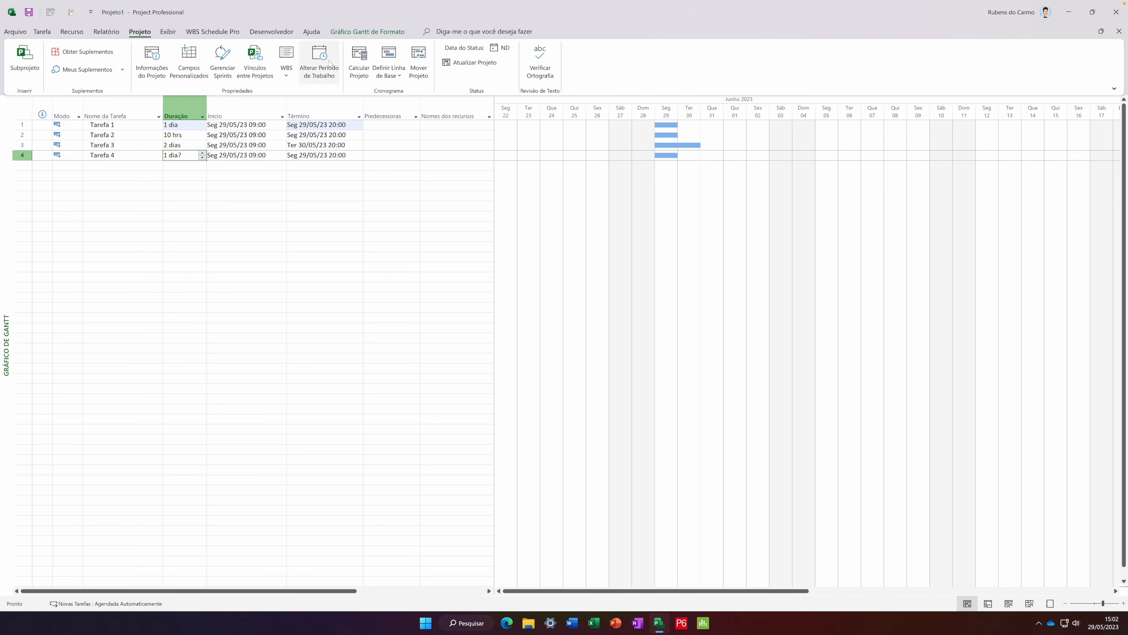
click(319, 63)
click(456, 327)
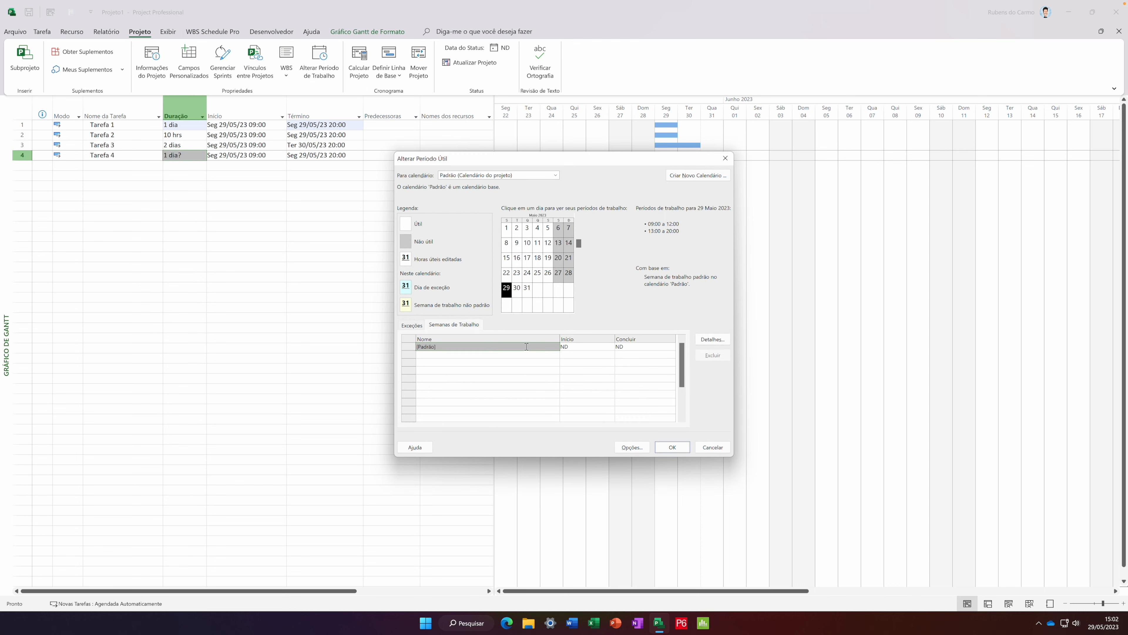
click(712, 339)
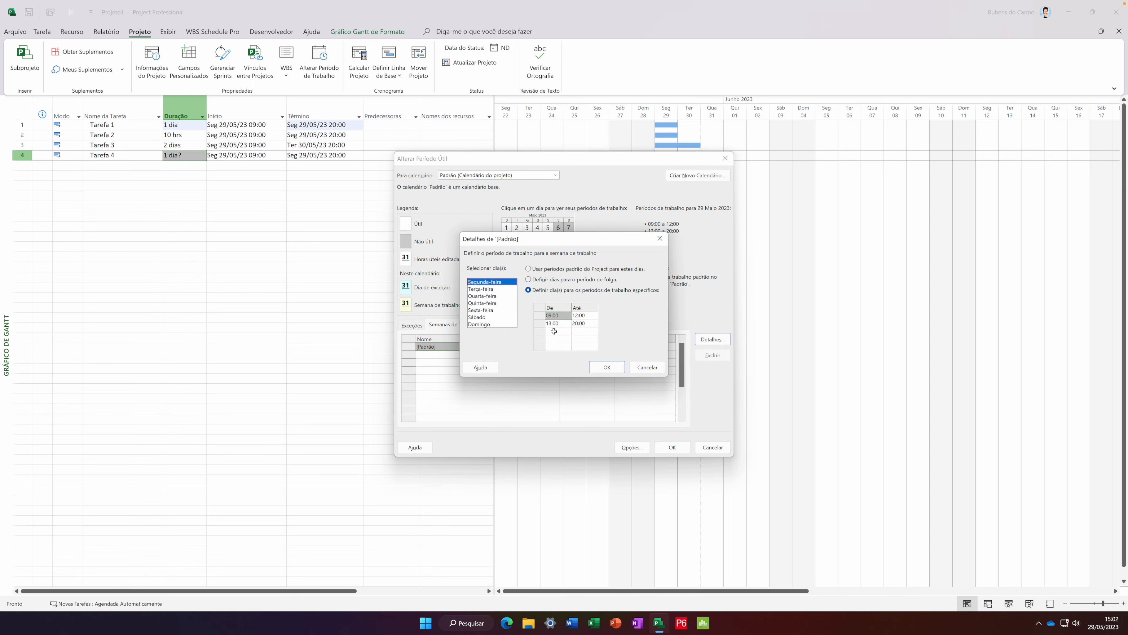
click(647, 367)
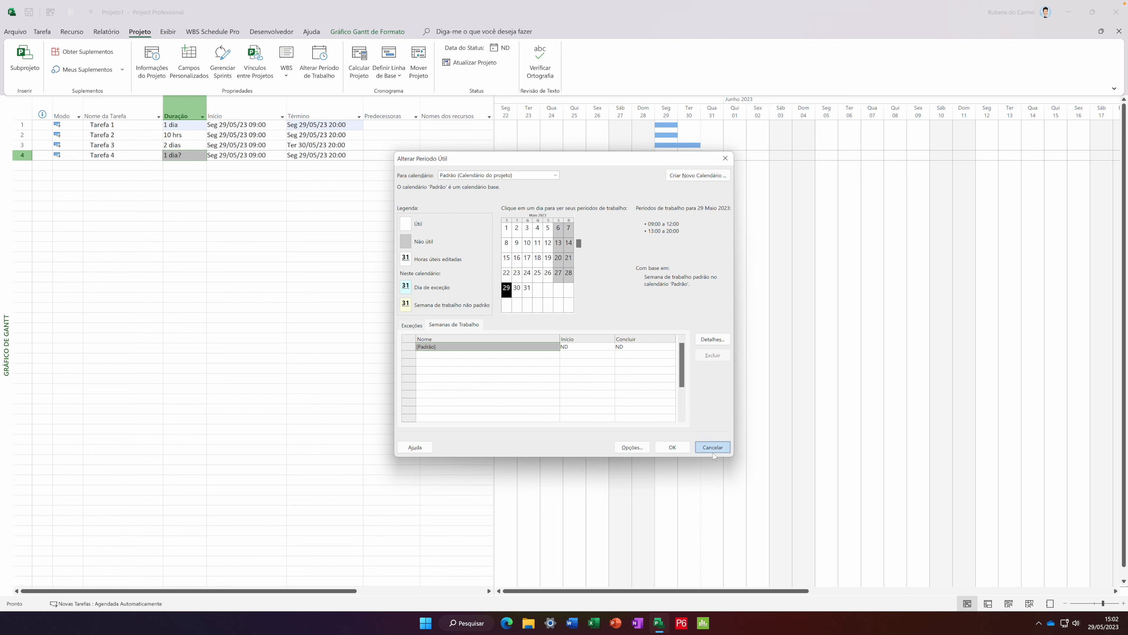
click(672, 447)
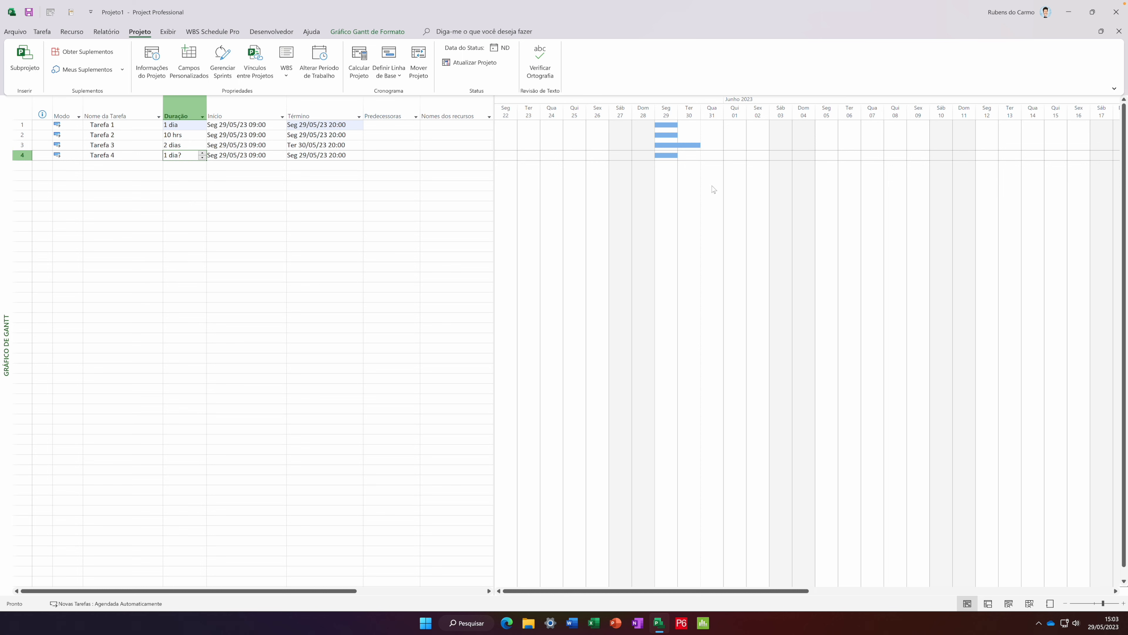
Set the default end time to 18:00 and the hours per day to 8 in the project's schedule options
click(42, 32)
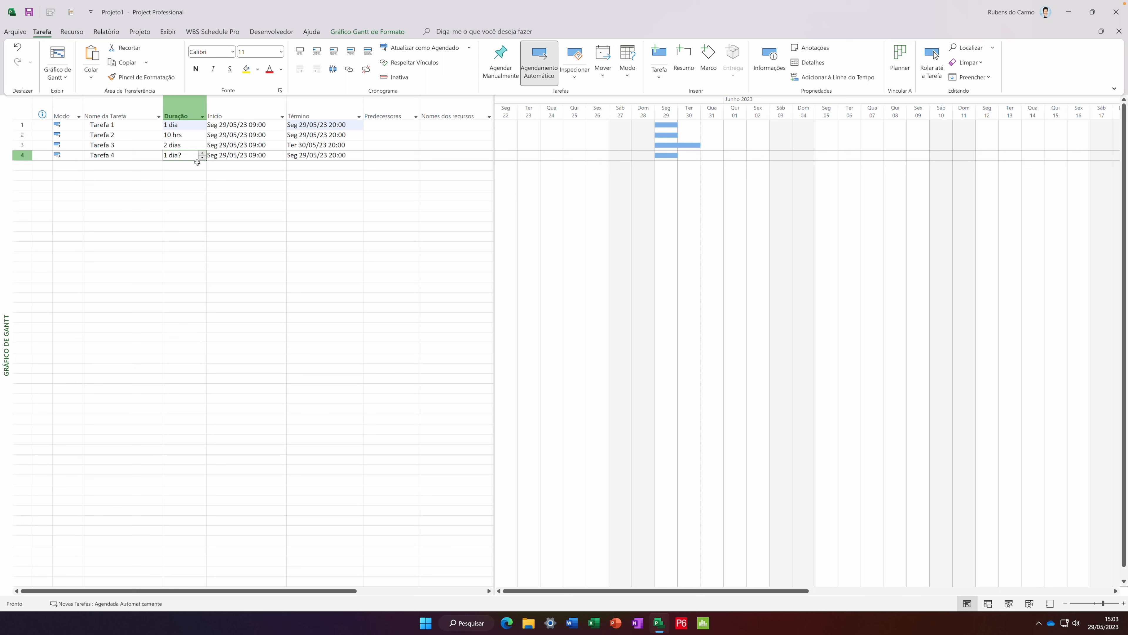
click(20, 32)
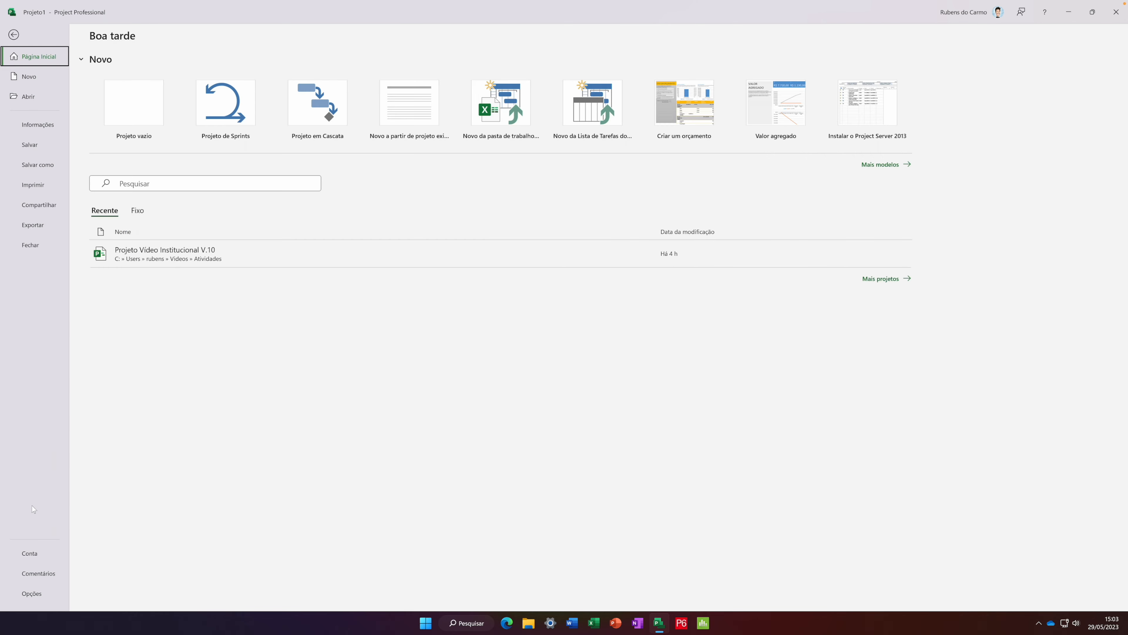
click(31, 593)
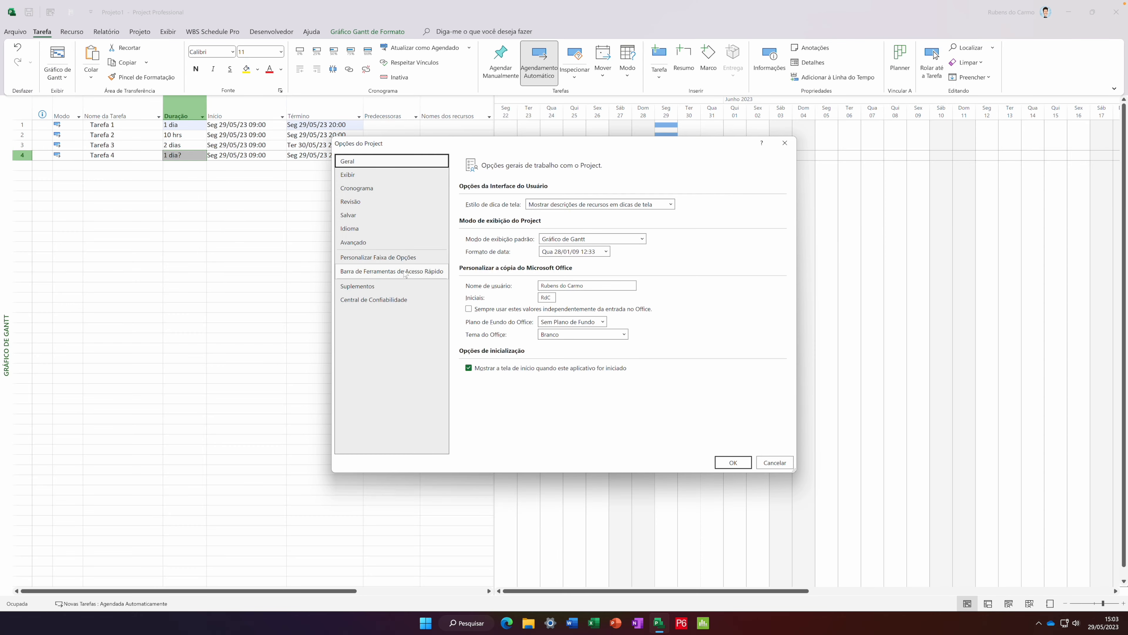
click(375, 191)
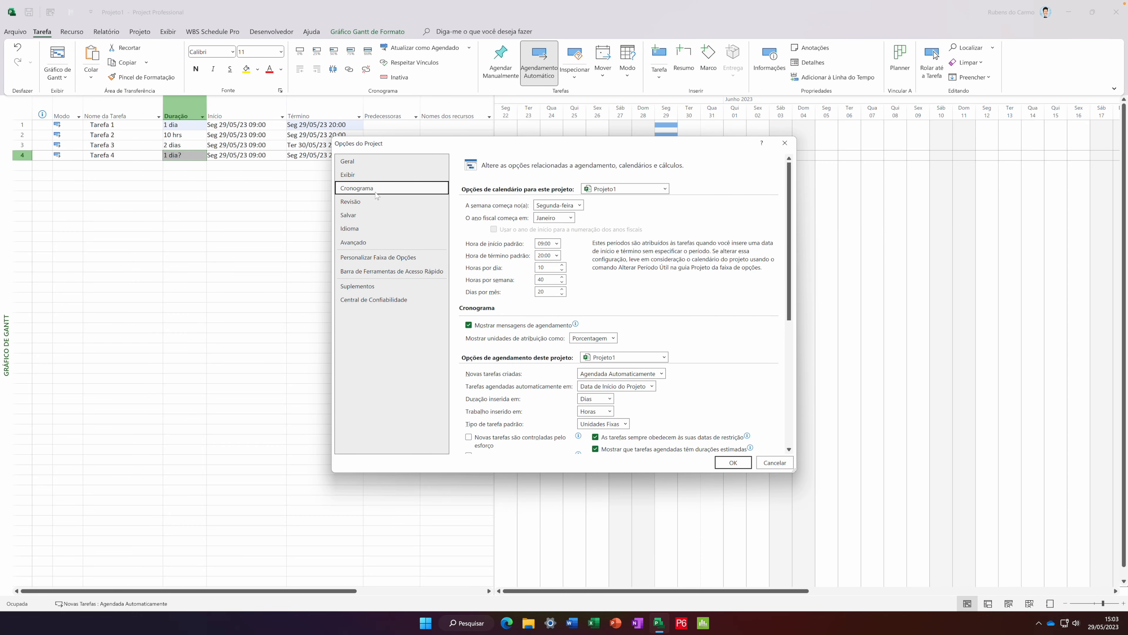
click(557, 256)
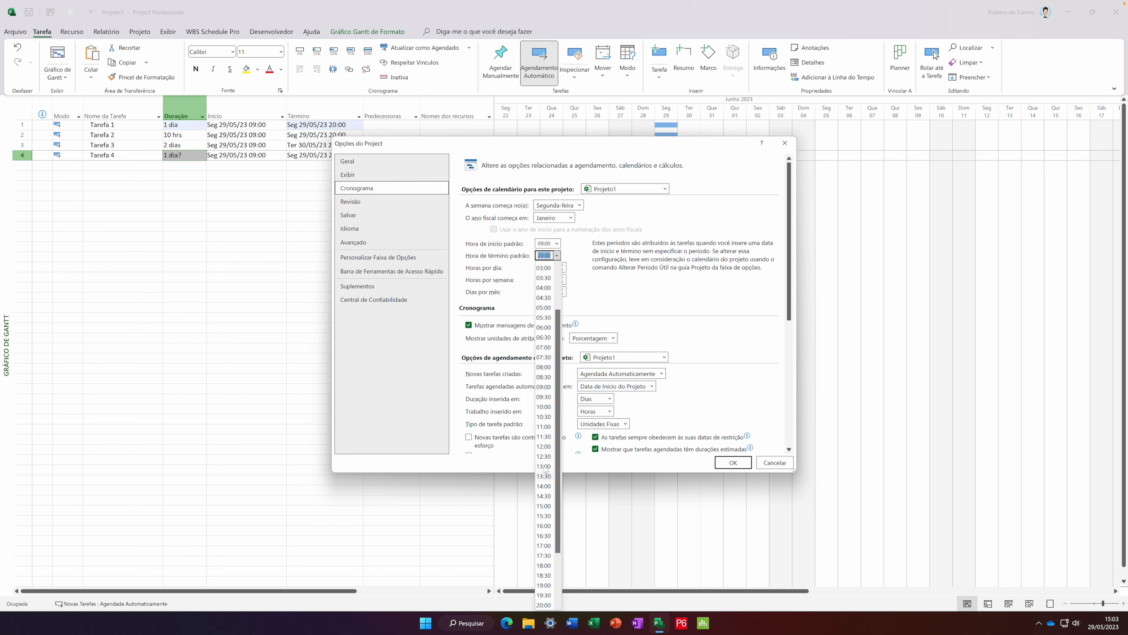
click(544, 565)
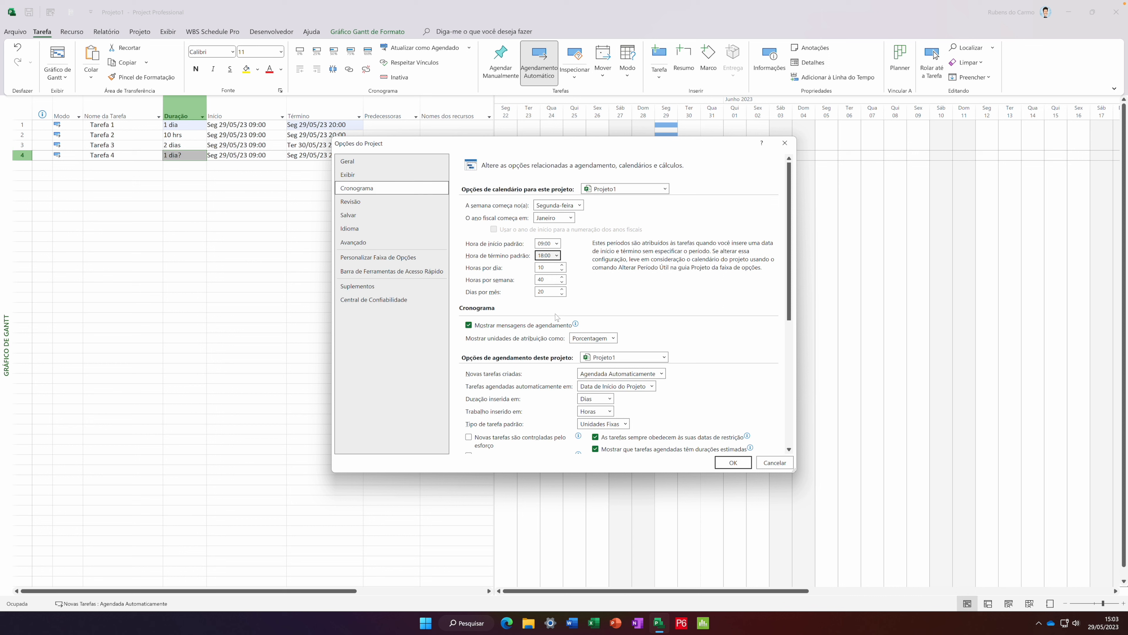
click(562, 269)
click(562, 269)
click(732, 462)
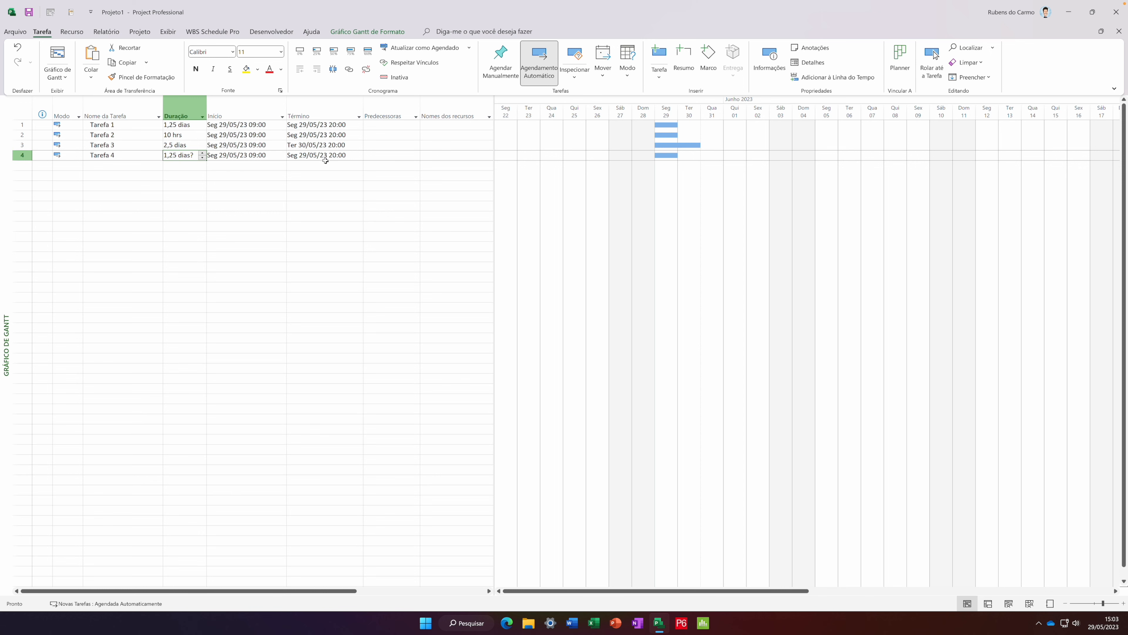
End the afternoon working period at 18:00 in the default work week of the Padrão project calendar
click(178, 175)
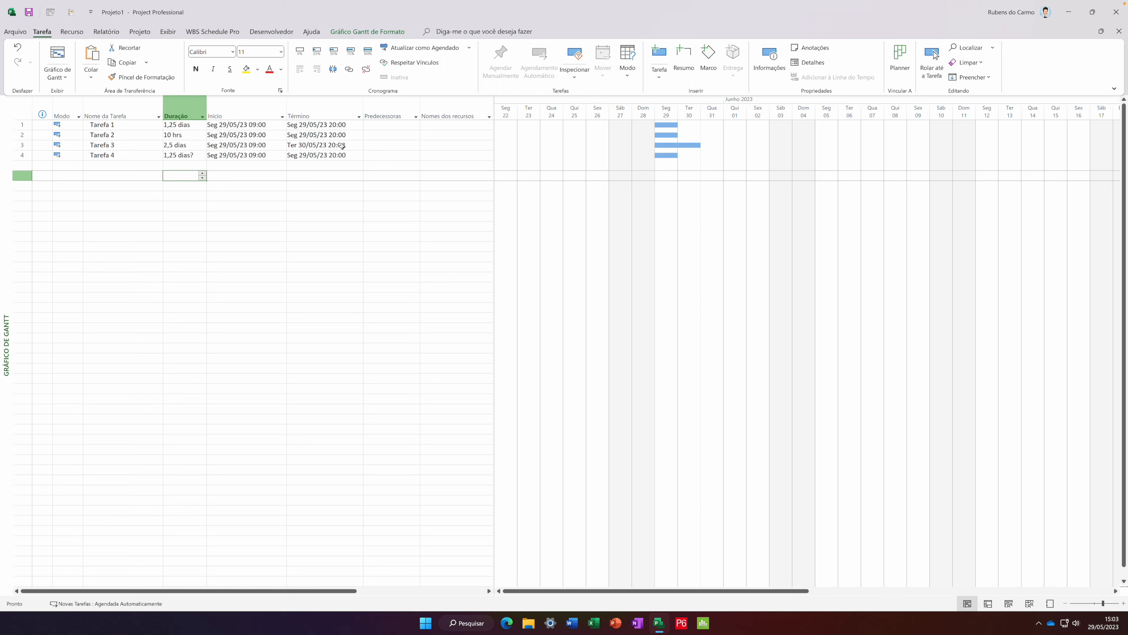
click(136, 32)
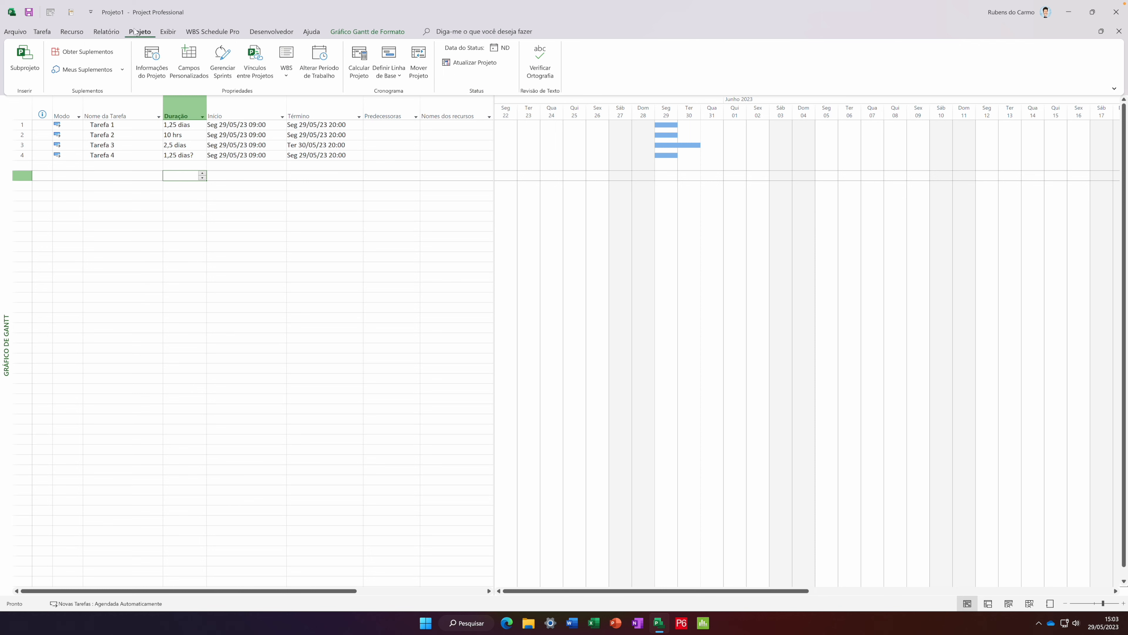
click(326, 54)
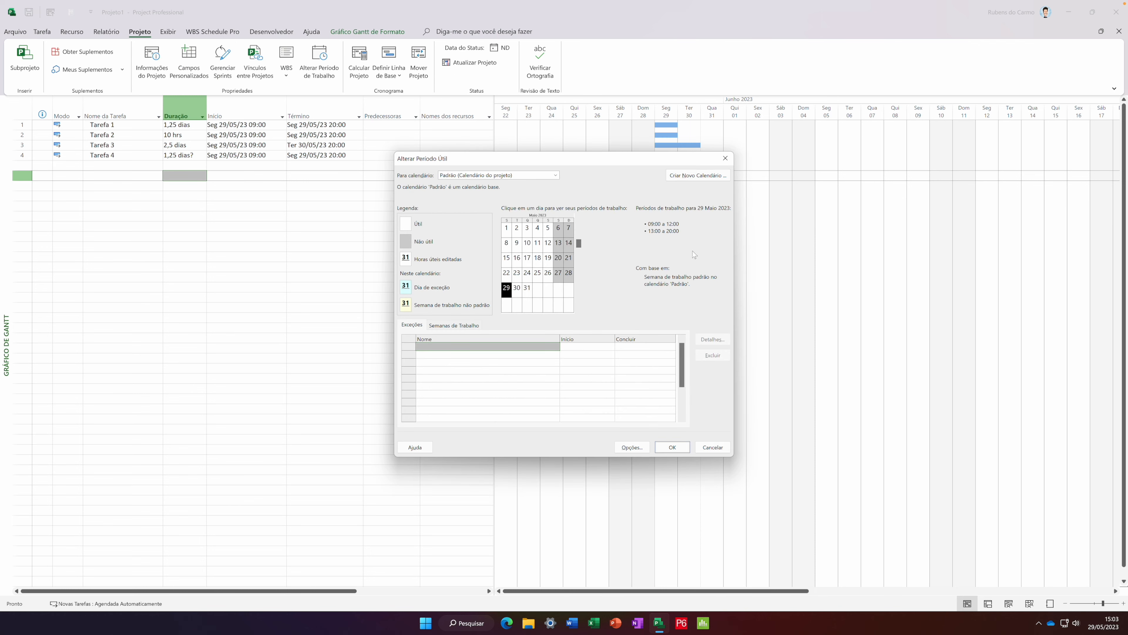
click(471, 325)
click(713, 339)
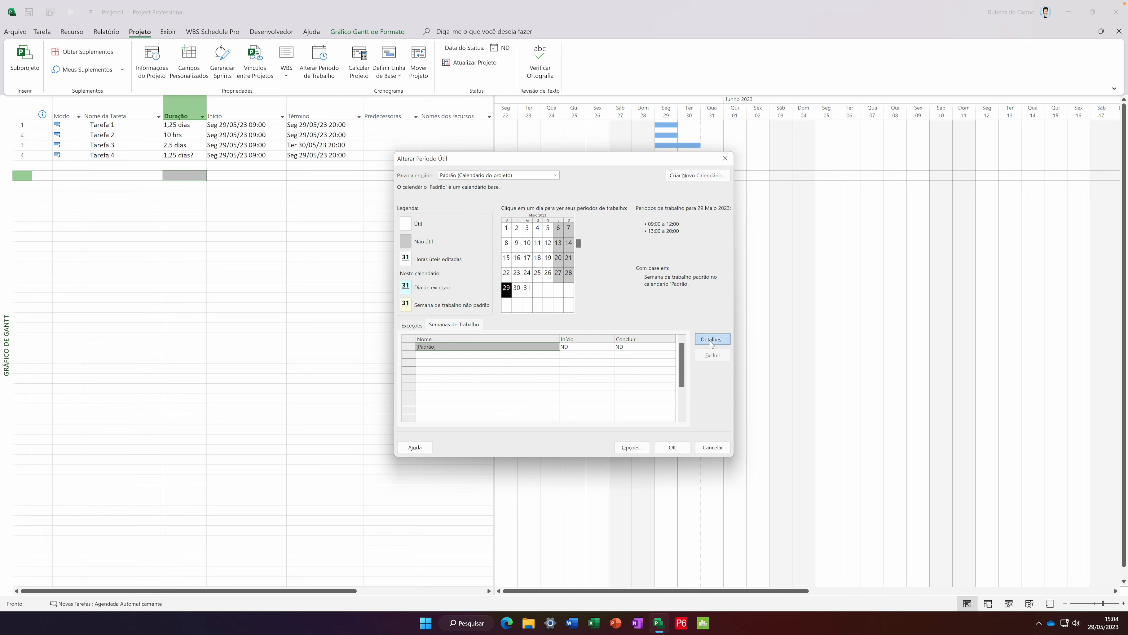
click(584, 323)
key(BackSpace)
key(BackSpace)
key(BackSpace)
key(BackSpace)
key(BackSpace)
text(18:00)
click(607, 367)
click(684, 447)
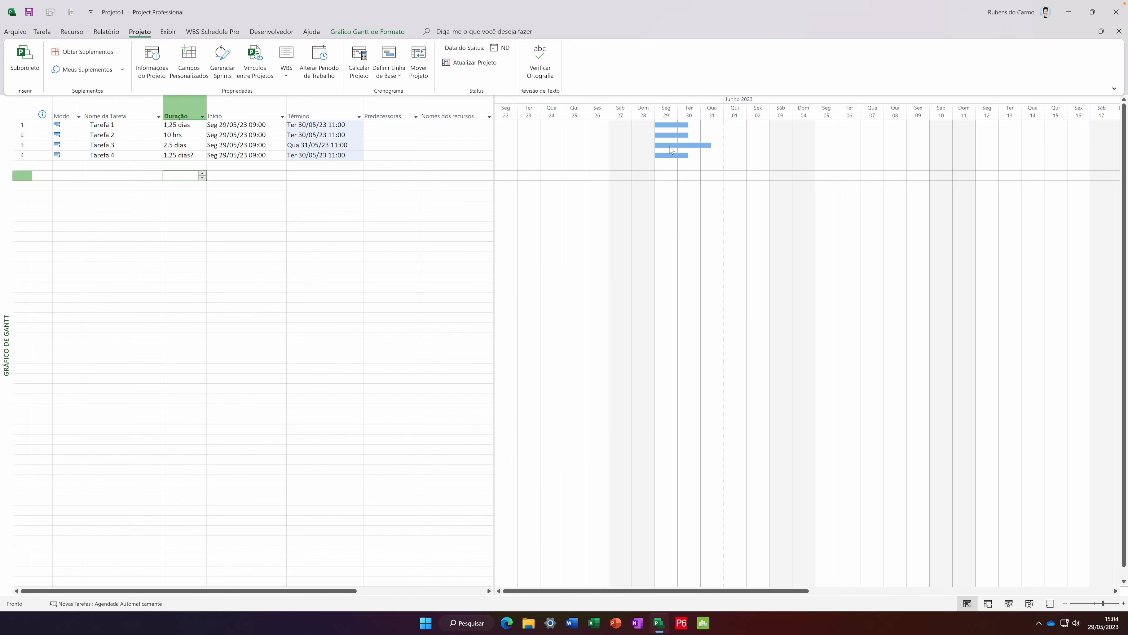
Reduce the duration of Tarefa 1 to 1 day and set the duration of Tarefa 2 to 8 hours
click(198, 127)
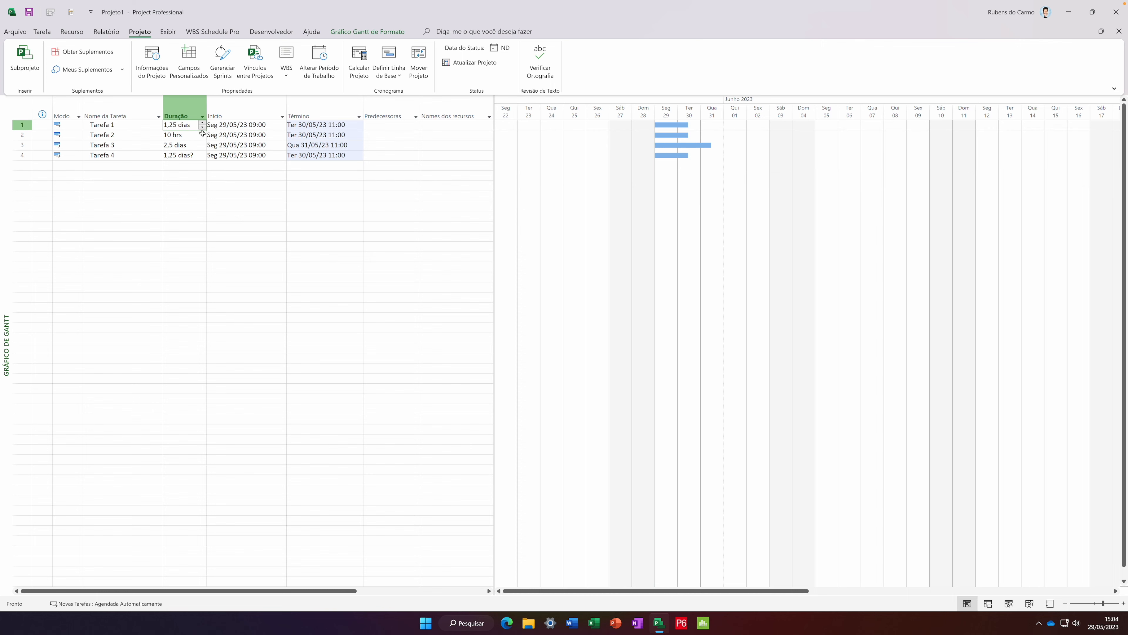
click(202, 127)
key(Tab)
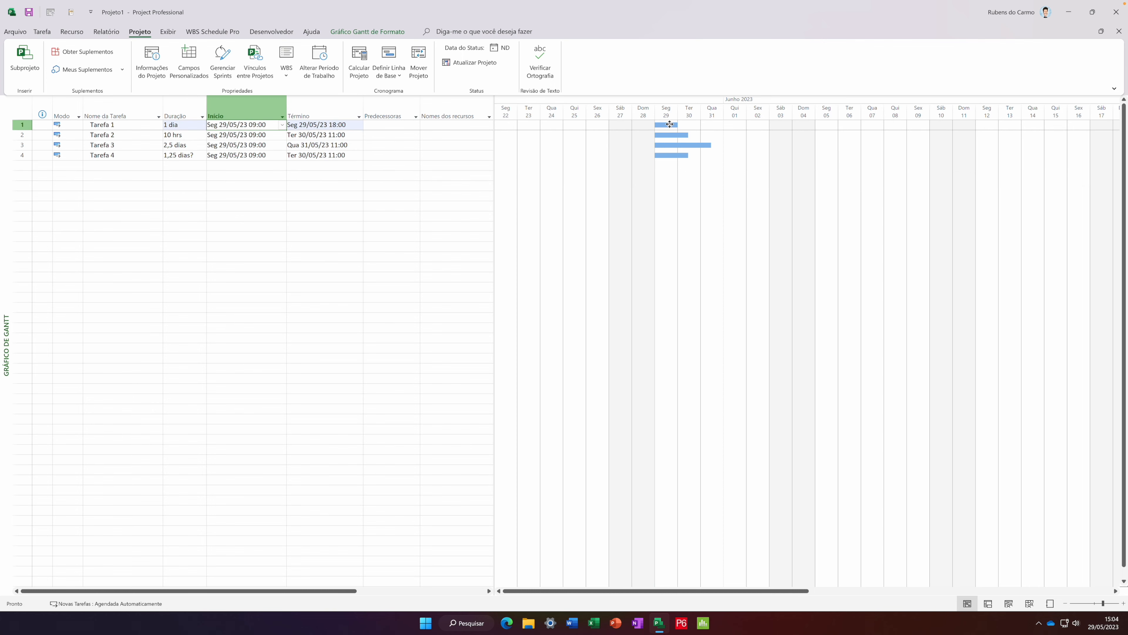
click(180, 135)
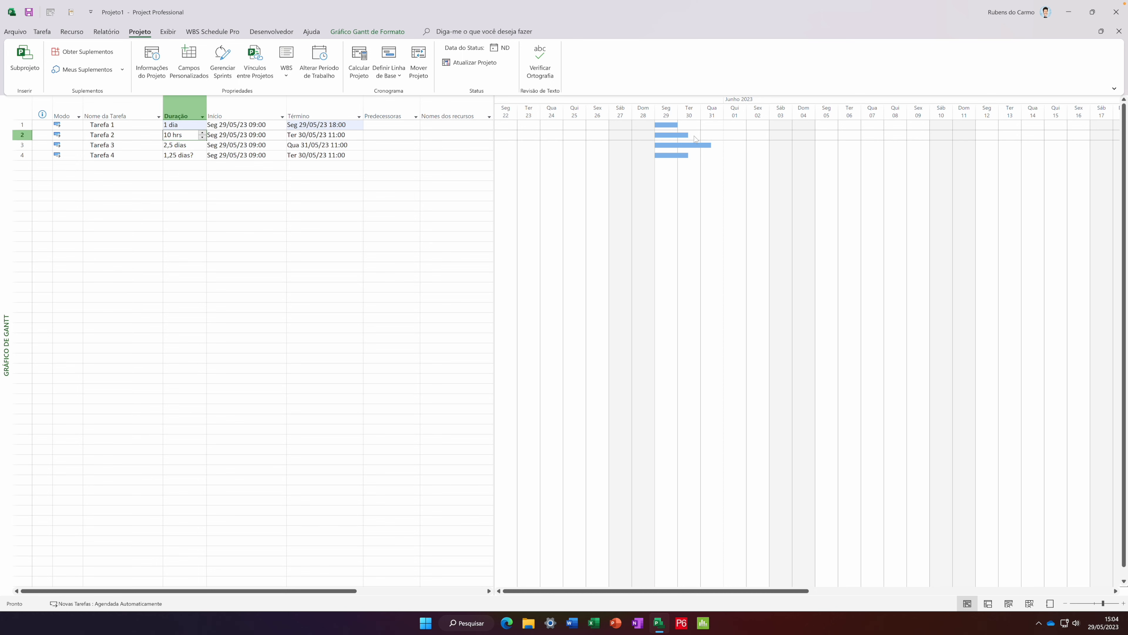
text(8h)
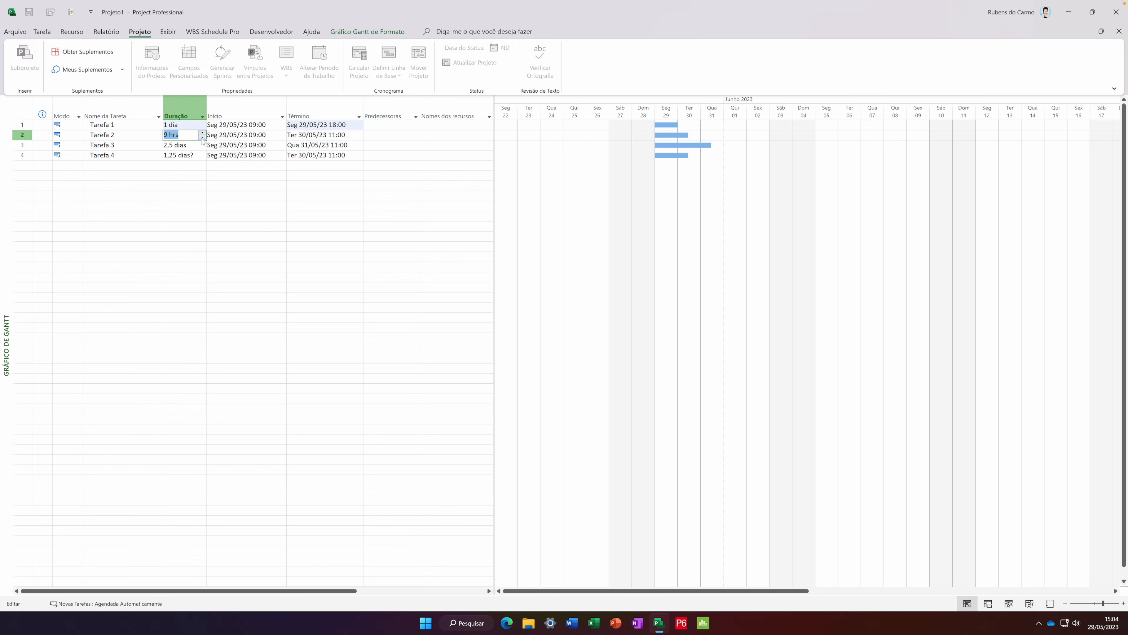
key(Tab)
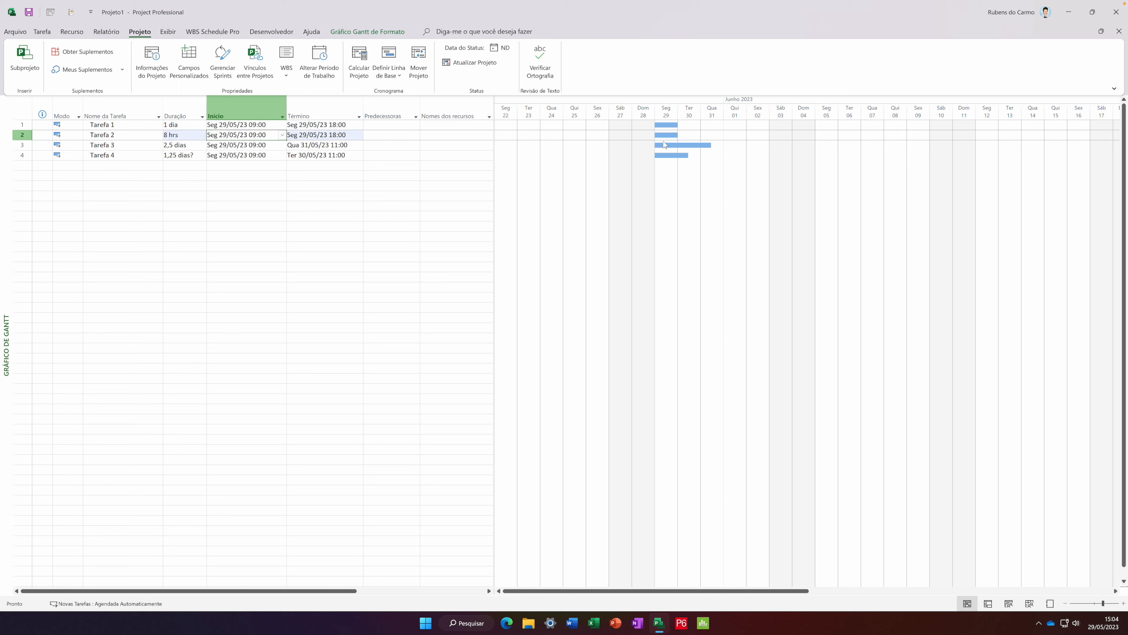
Reduce the duration of Tarefa 3 to 2 days and the duration of Tarefa 4 to 1 day
click(182, 144)
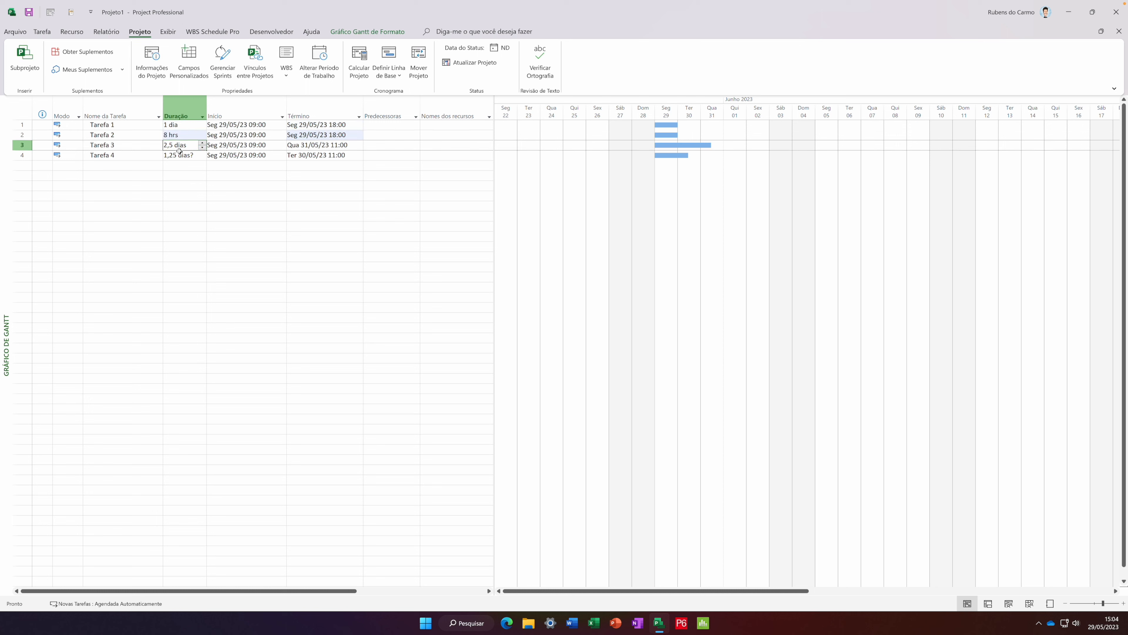
click(202, 147)
click(202, 142)
key(Tab)
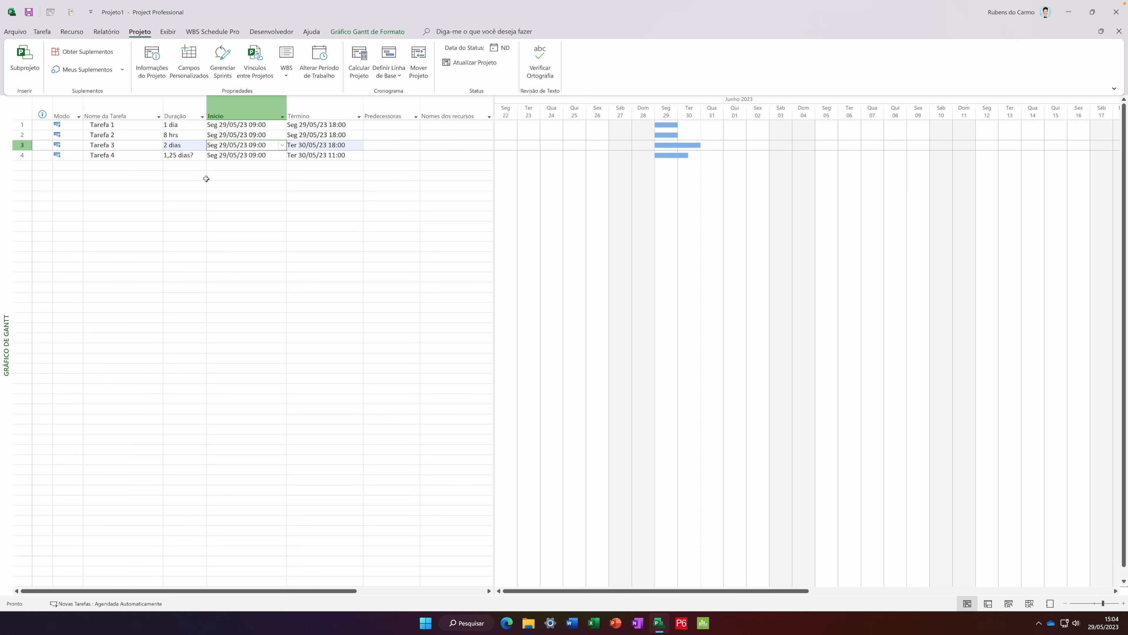
click(201, 158)
click(202, 158)
key(Tab)
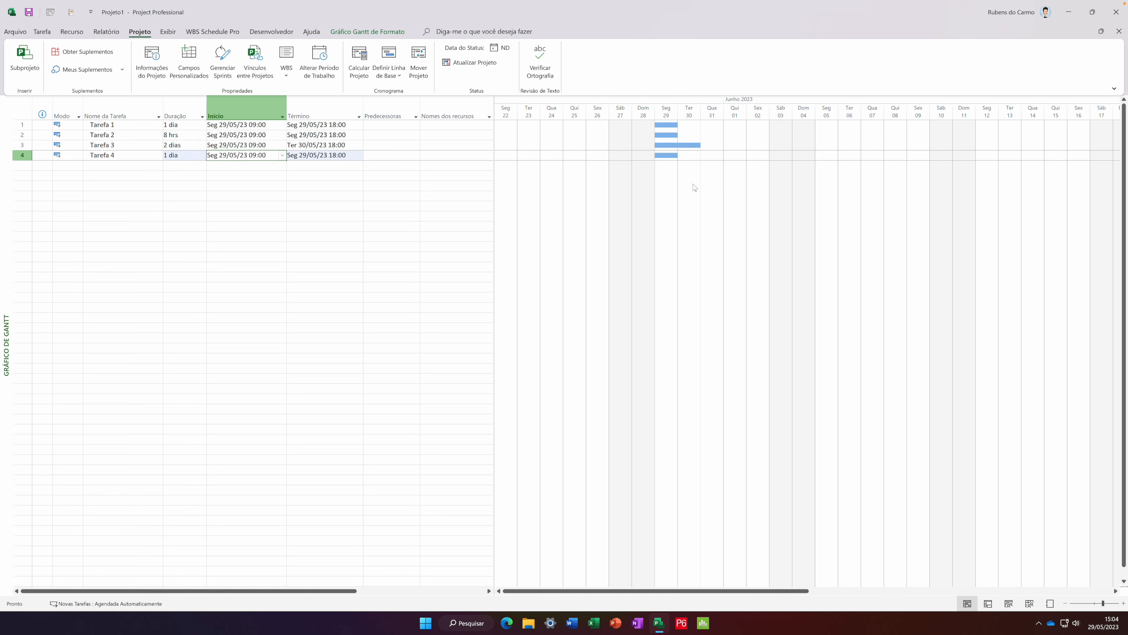